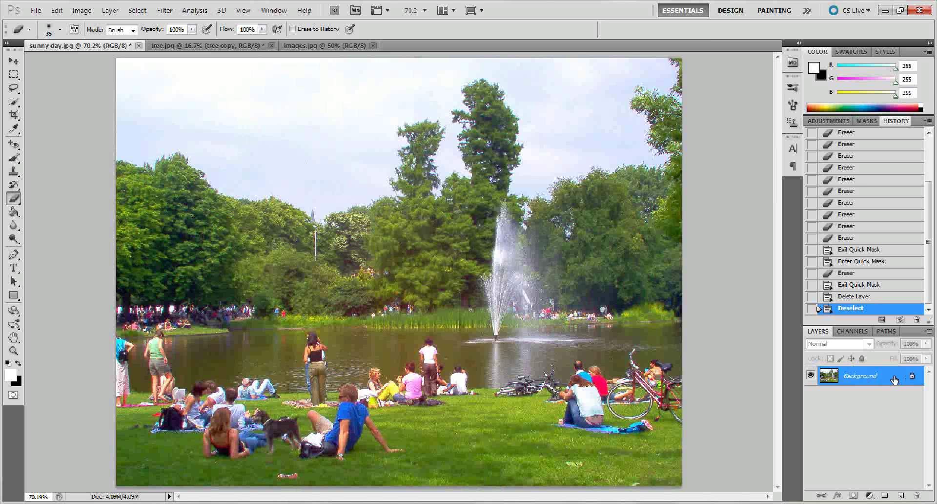
# Step: Duplicate the Background layer, with the original hidden, and select the whole sky on the copy using the Quick Selection tool
pyautogui.moveTo(888, 376); pyautogui.dragTo(902, 495)
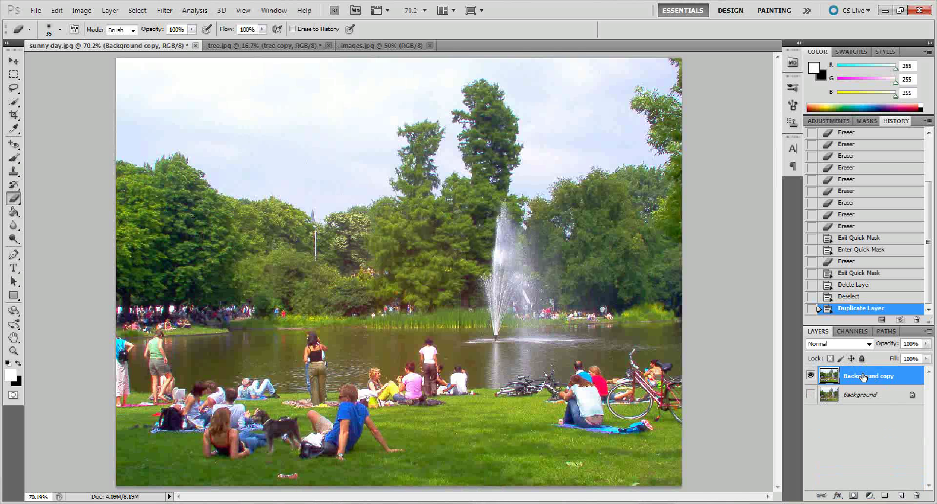
pyautogui.click(14, 103)
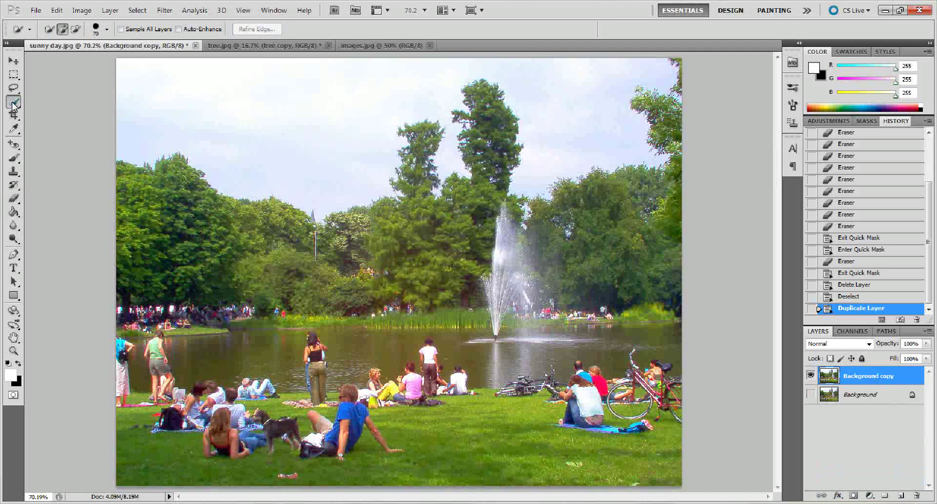
pyautogui.click(15, 101)
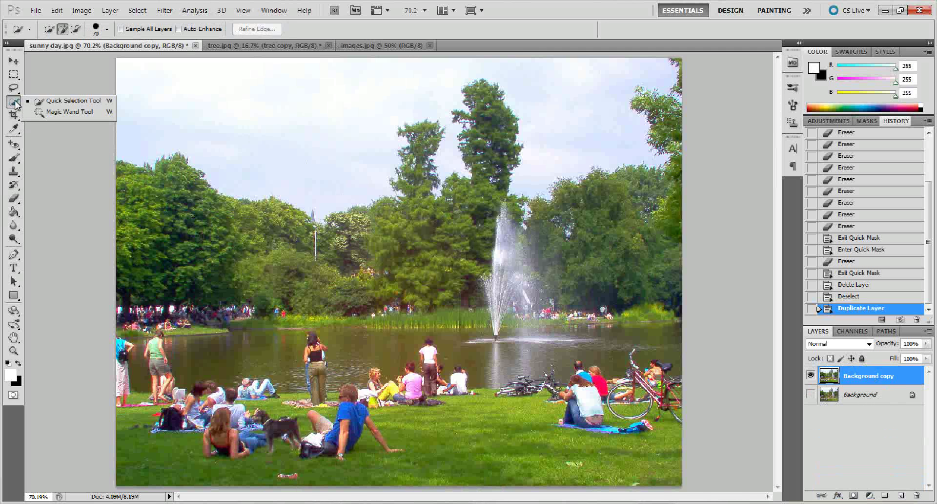
pyautogui.click(78, 104)
pyautogui.moveTo(121, 72); pyautogui.dragTo(229, 80)
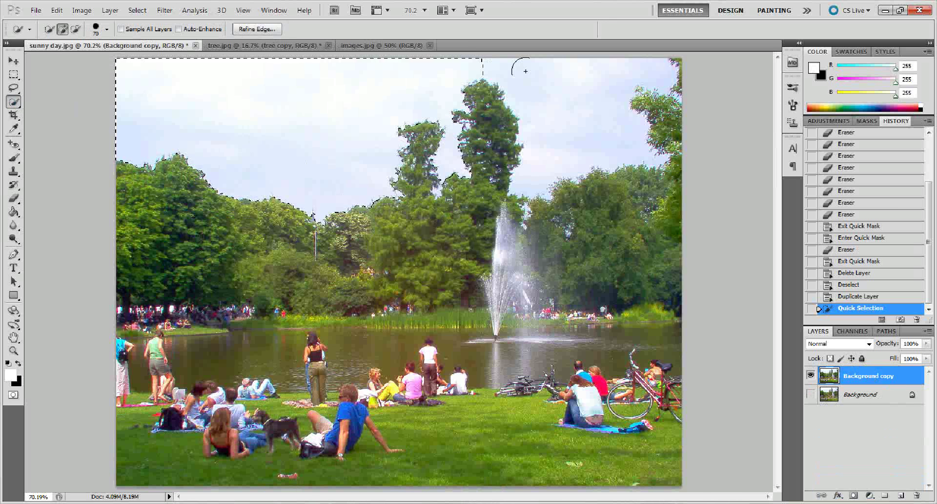
pyautogui.moveTo(519, 63); pyautogui.dragTo(571, 98)
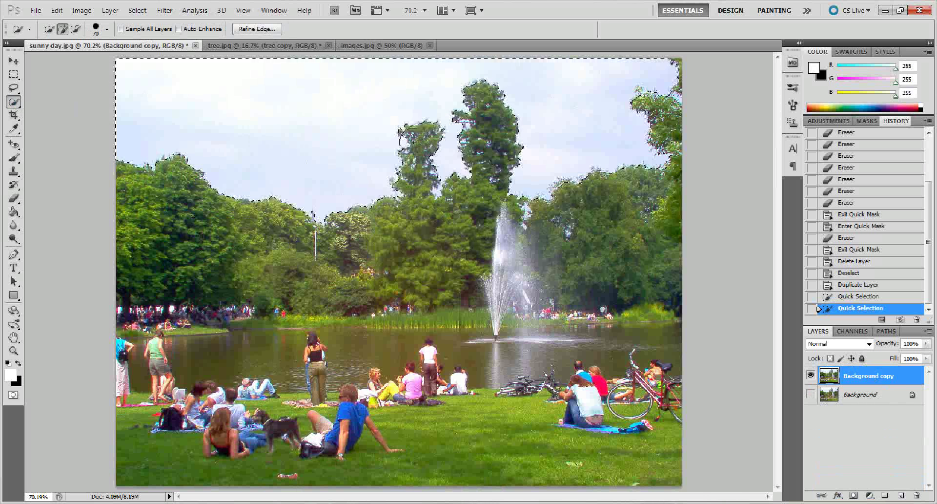
# Step: Adjust the sky selection around the treetops by adding and subtracting spots, and invert it to select the park scene
pyautogui.click(408, 128)
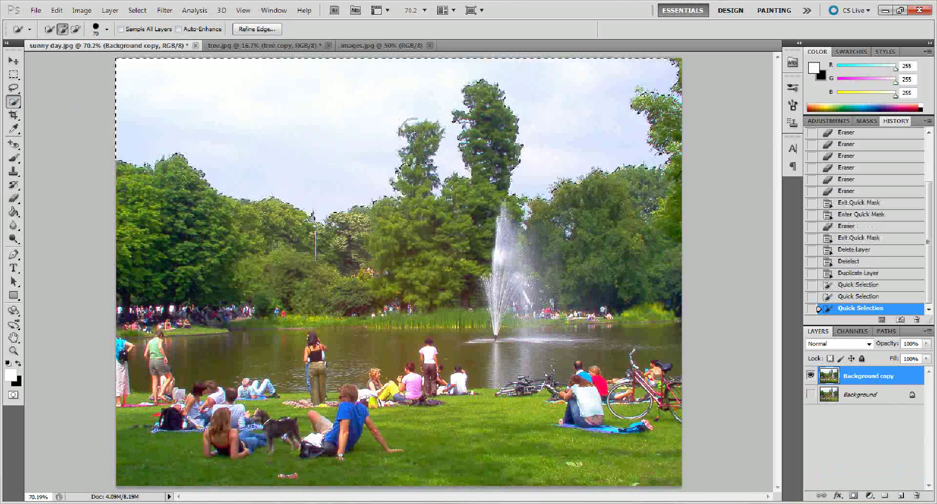
pyautogui.keyDown('alt'); pyautogui.click(416, 154); pyautogui.keyUp('alt')
pyautogui.keyDown('alt'); pyautogui.click(423, 135); pyautogui.keyUp('alt')
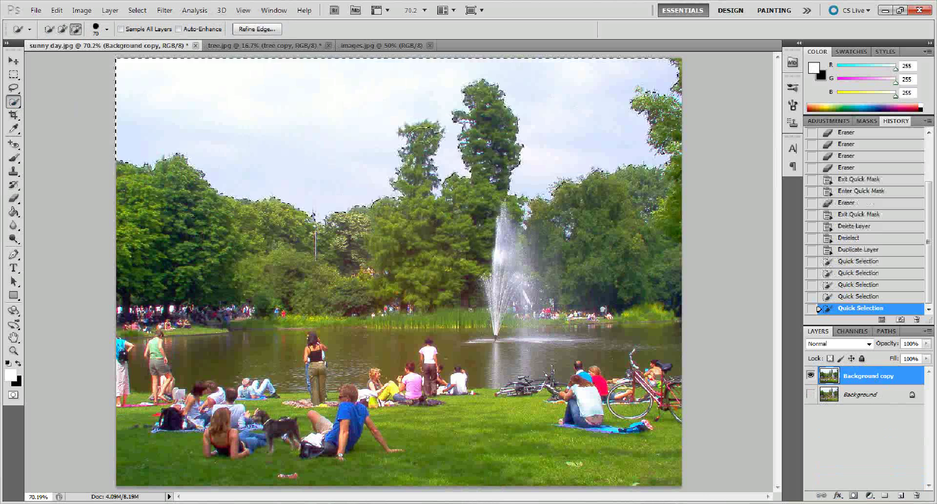
pyautogui.keyDown('alt'); pyautogui.click(423, 135); pyautogui.keyUp('alt')
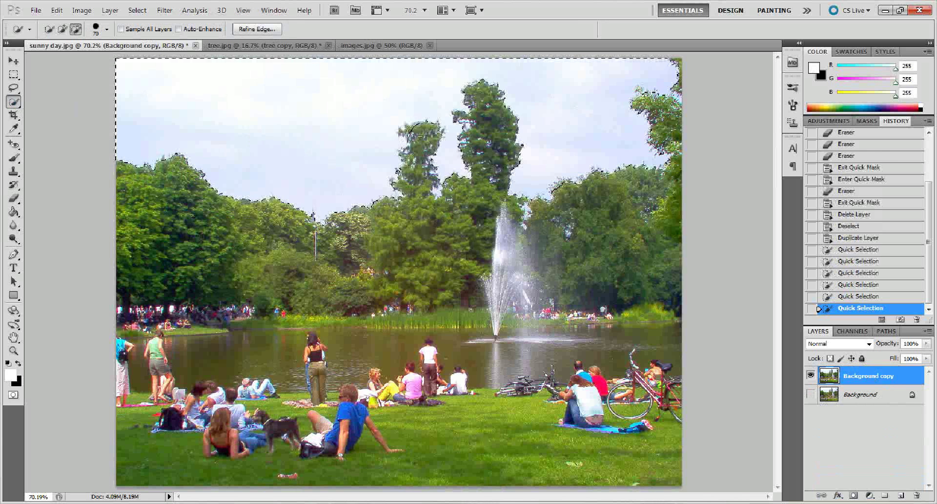
pyautogui.keyDown('alt'); pyautogui.click(176, 157); pyautogui.keyUp('alt')
pyautogui.click(410, 134)
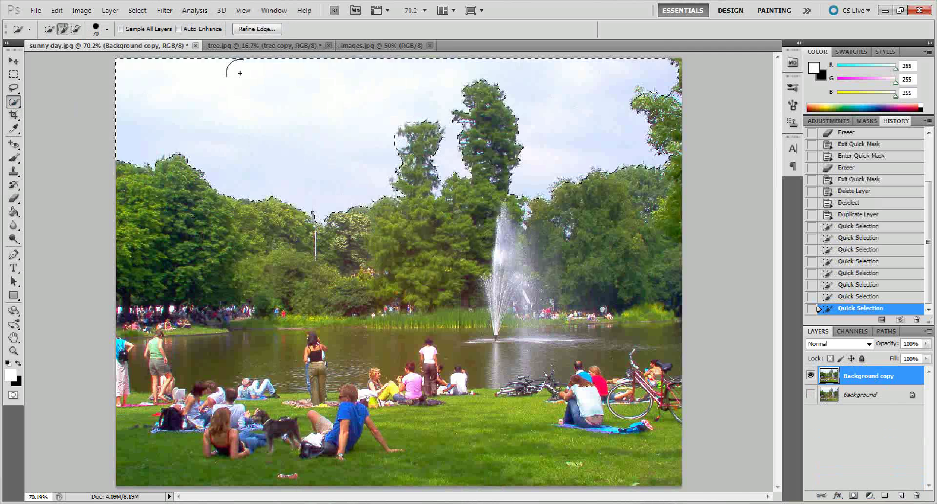
pyautogui.click(138, 10)
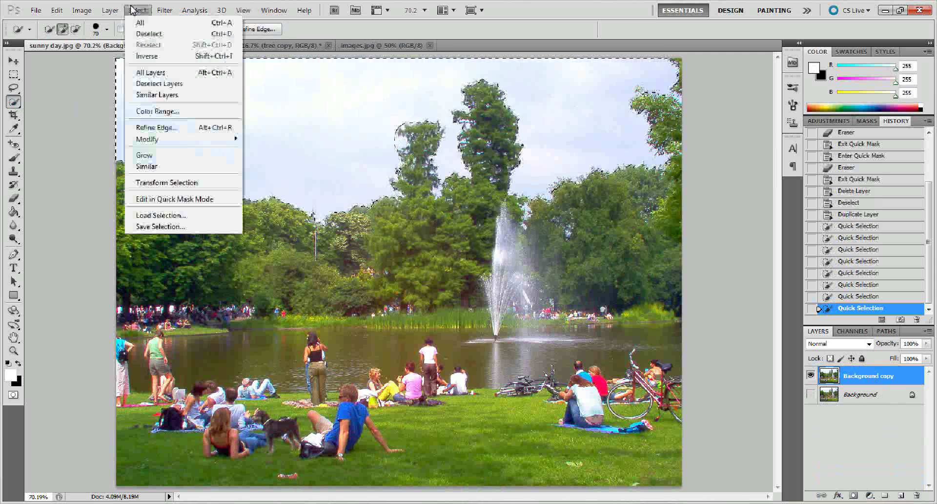
pyautogui.click(157, 57)
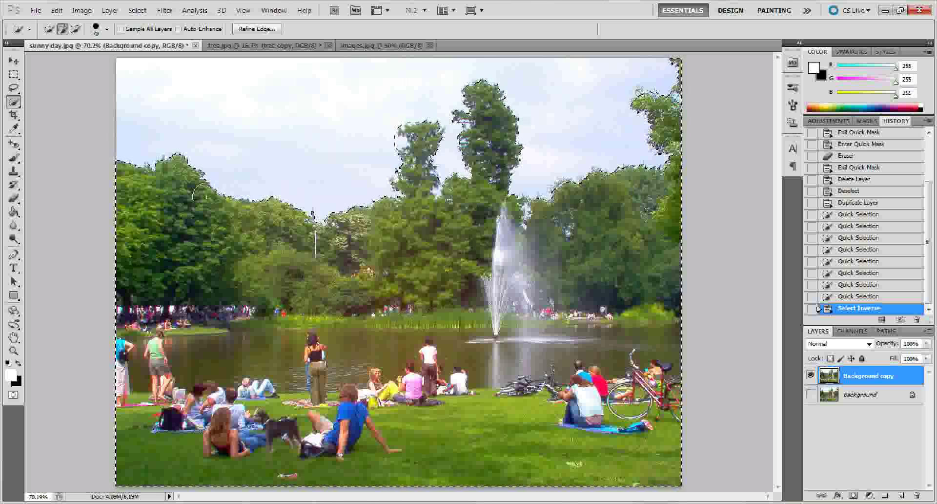
# Step: Enter Quick Mask mode and mask the sky gap around the shorter tall tree's crown using a black brush with 0% hardness
pyautogui.press('q')
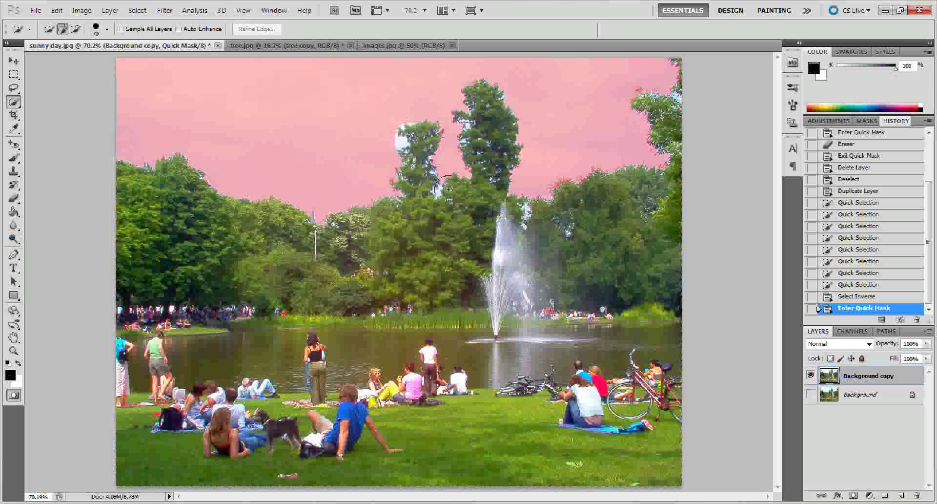
pyautogui.click(13, 159)
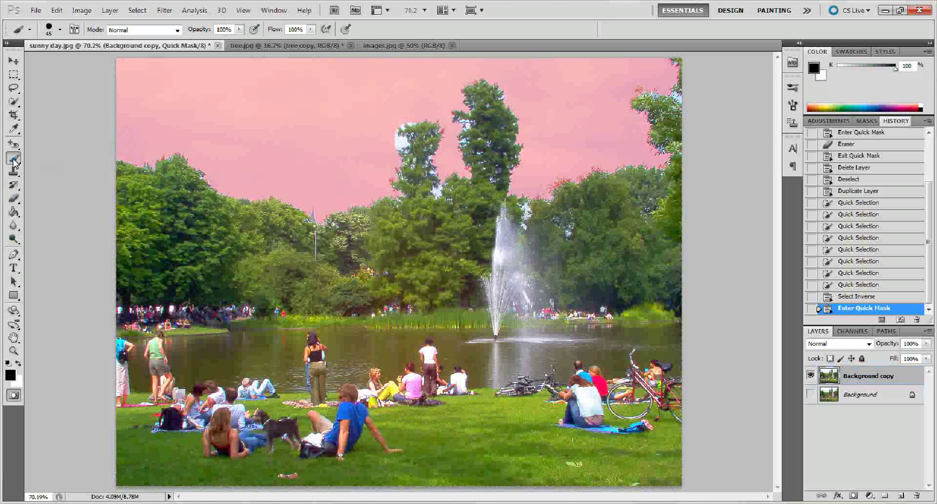
pyautogui.click(59, 31)
pyautogui.moveTo(132, 85); pyautogui.dragTo(18, 86)
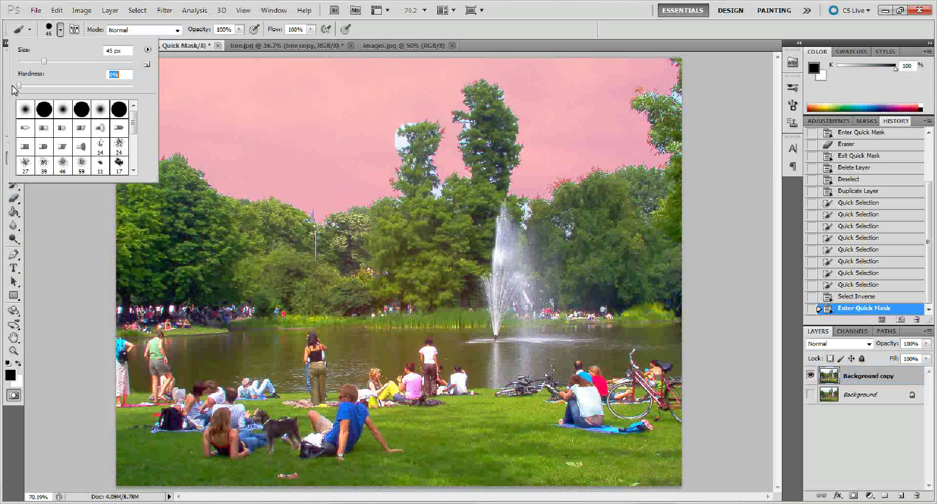
pyautogui.click(396, 141)
pyautogui.moveTo(397, 139)
pyautogui.mouseDown()
pyautogui.moveTo(431, 121)
pyautogui.moveTo(442, 140)
pyautogui.moveTo(439, 176)
pyautogui.mouseUp()
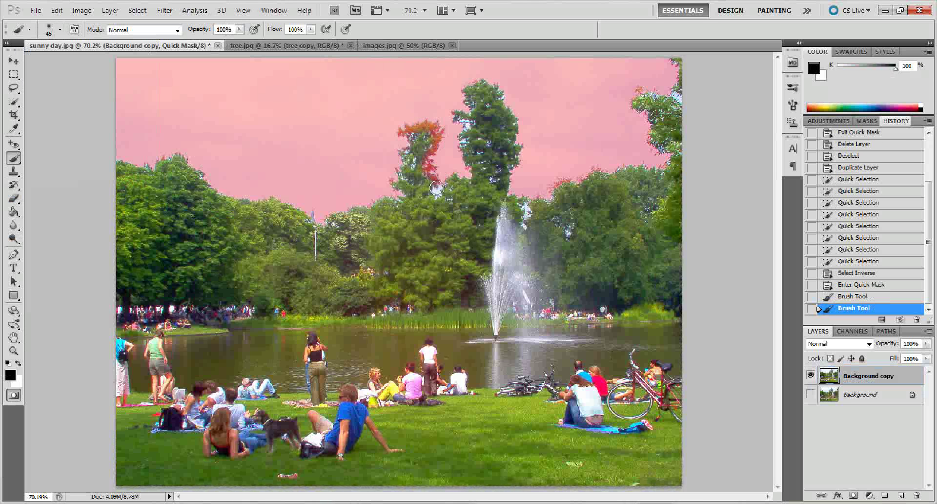
# Step: Paint the mask over the gaps between the two tall trees' bases and along the treeline toward the flagpole
pyautogui.click(438, 192)
pyautogui.click(438, 189)
pyautogui.click(439, 186)
pyautogui.click(452, 187)
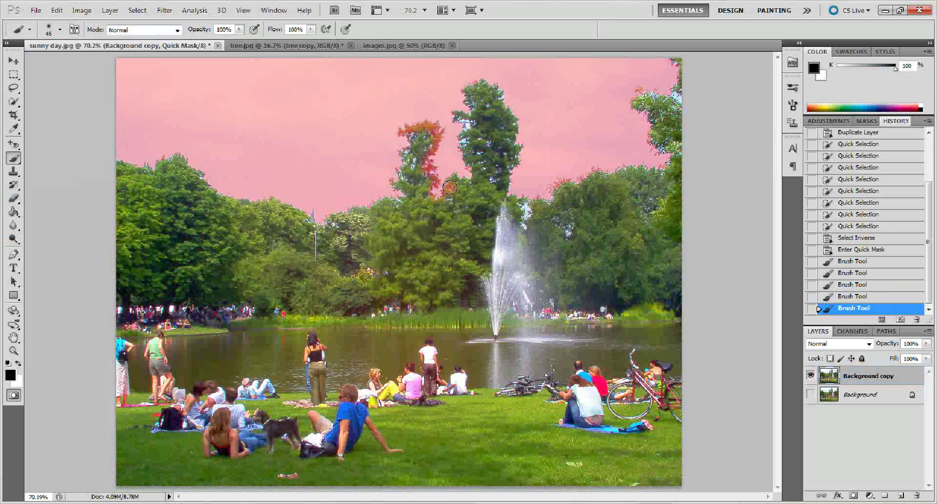
pyautogui.click(446, 187)
pyautogui.click(447, 195)
pyautogui.moveTo(403, 195); pyautogui.dragTo(322, 211)
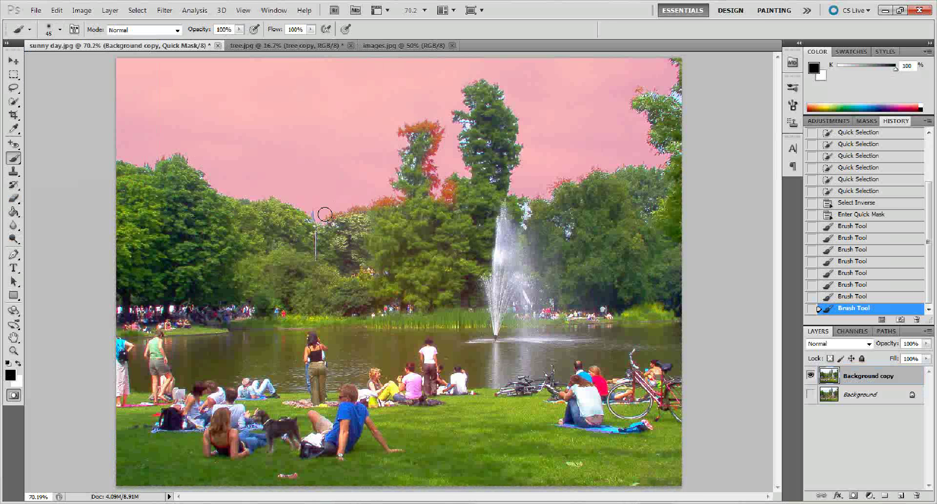
# Step: Paint the mask over the rest of the shorter tall tree, the taller tree and the edges of the trees beyond the fountain
pyautogui.click(399, 170)
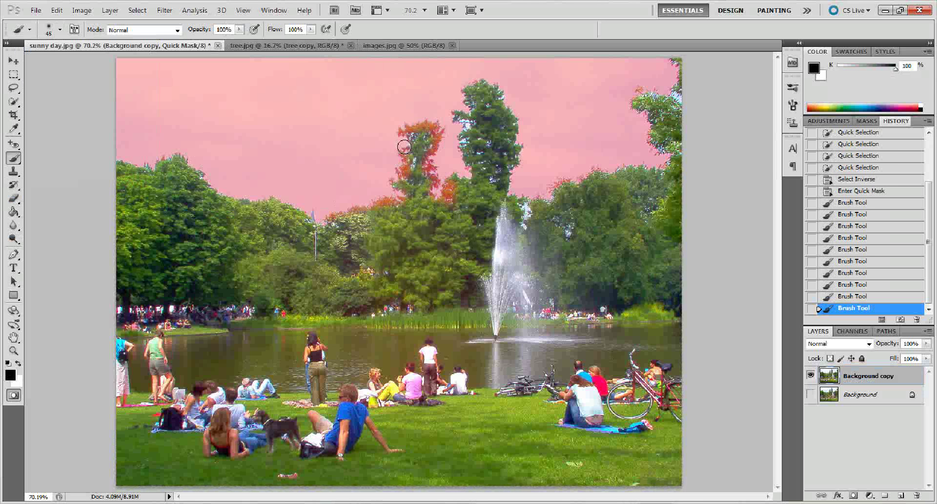
pyautogui.click(405, 144)
pyautogui.click(415, 128)
pyautogui.click(416, 145)
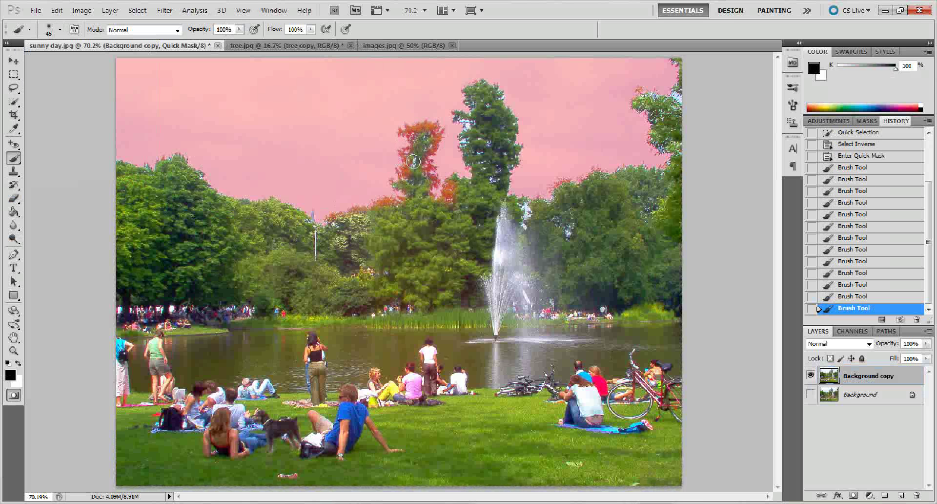
pyautogui.click(413, 162)
pyautogui.click(413, 158)
pyautogui.click(425, 147)
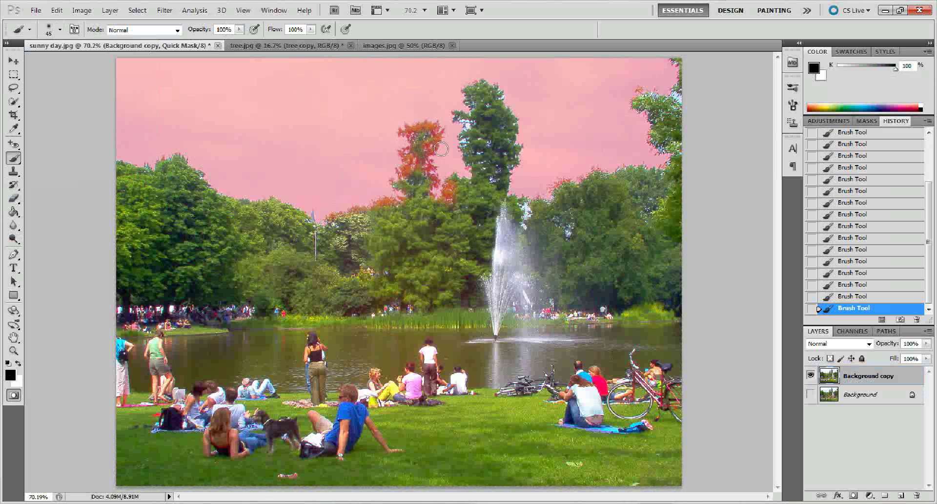
pyautogui.moveTo(465, 138)
pyautogui.mouseDown()
pyautogui.moveTo(456, 113)
pyautogui.moveTo(469, 108)
pyautogui.moveTo(464, 96)
pyautogui.moveTo(477, 79)
pyautogui.moveTo(508, 97)
pyautogui.moveTo(520, 119)
pyautogui.moveTo(508, 104)
pyautogui.moveTo(506, 132)
pyautogui.moveTo(469, 152)
pyautogui.moveTo(486, 143)
pyautogui.moveTo(492, 178)
pyautogui.moveTo(519, 159)
pyautogui.mouseUp()
pyautogui.moveTo(521, 200)
pyautogui.mouseDown()
pyautogui.moveTo(525, 225)
pyautogui.moveTo(558, 216)
pyautogui.moveTo(569, 236)
pyautogui.moveTo(569, 213)
pyautogui.moveTo(606, 172)
pyautogui.moveTo(631, 164)
pyautogui.moveTo(676, 102)
pyautogui.moveTo(667, 88)
pyautogui.moveTo(647, 98)
pyautogui.moveTo(653, 94)
pyautogui.moveTo(658, 145)
pyautogui.mouseUp()
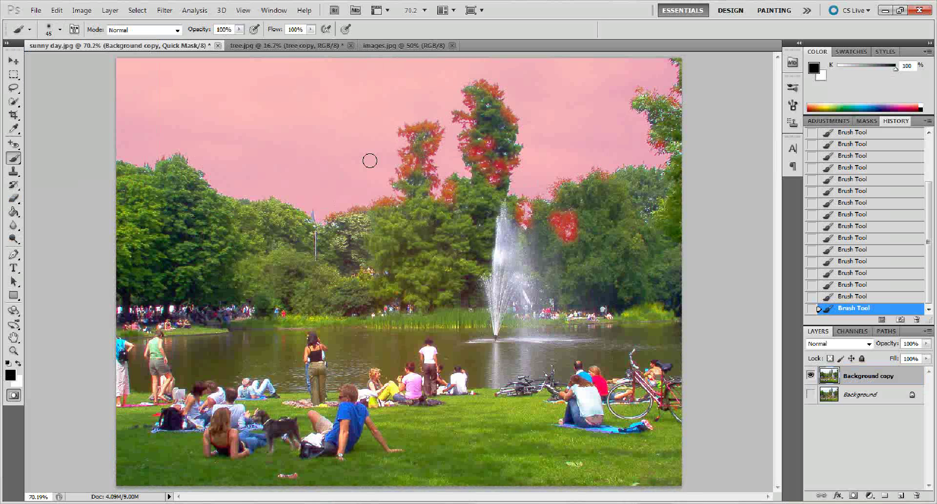
# Step: Exit Quick Mask mode and open Refine Edge for the resulting selection
pyautogui.press('q')
pyautogui.press('x')
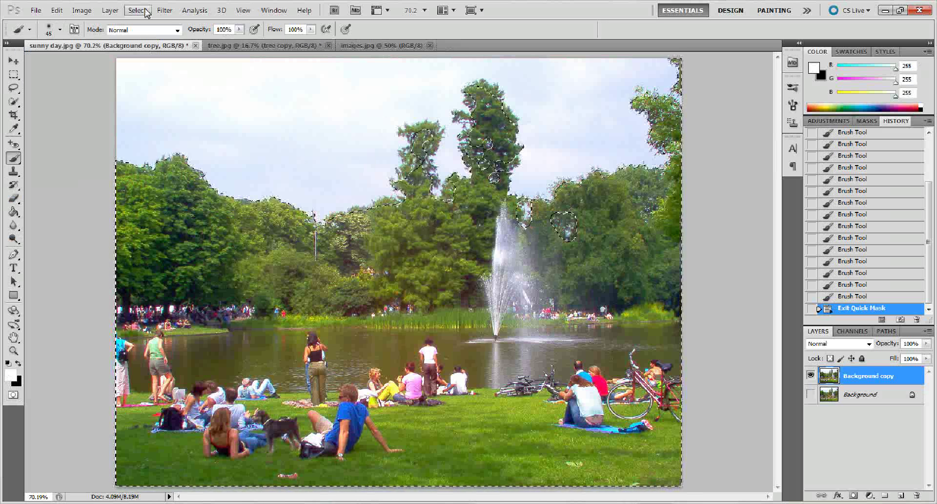
pyautogui.click(142, 10)
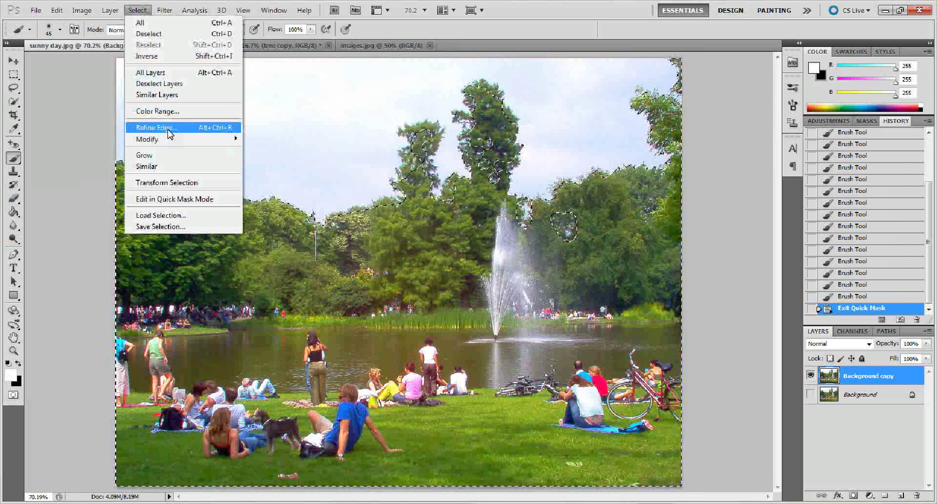
pyautogui.click(168, 129)
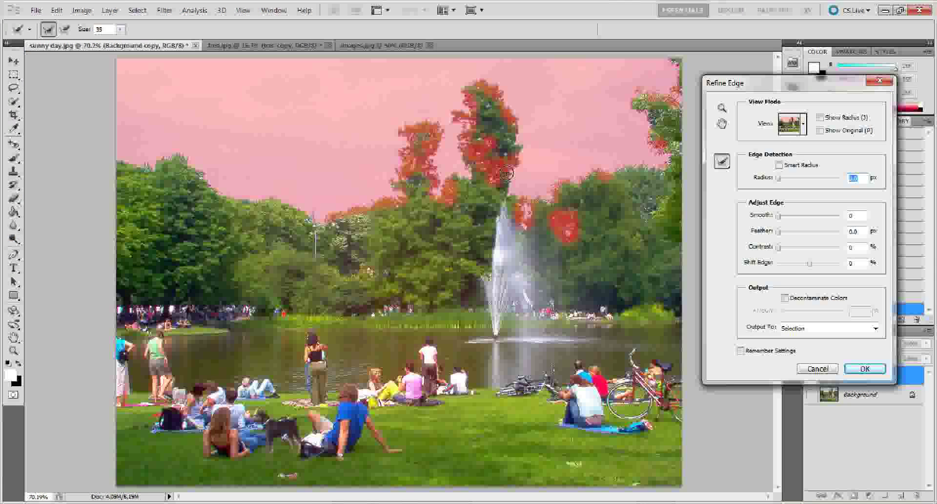
# Step: Brush with the Refine Radius tool over the masked patches on the taller tree and the trees beyond the fountain
pyautogui.moveTo(516, 164); pyautogui.dragTo(509, 164)
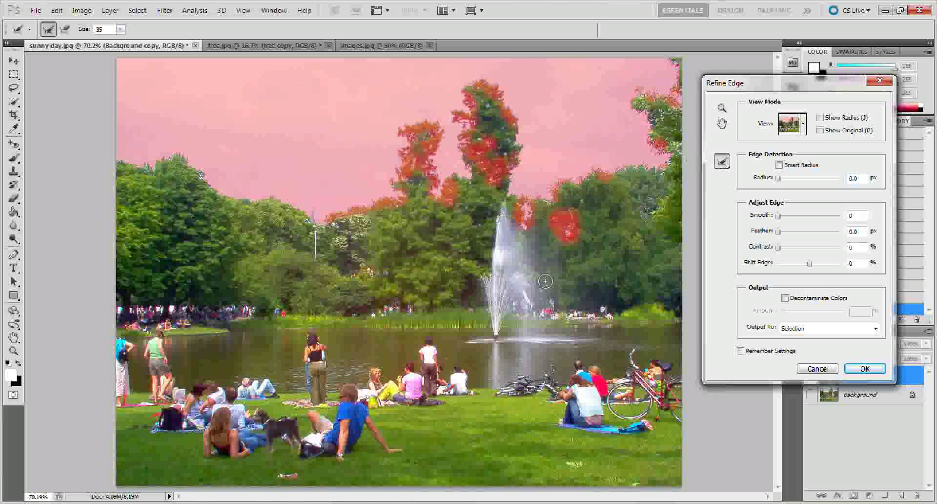
pyautogui.moveTo(563, 213)
pyautogui.mouseDown()
pyautogui.moveTo(571, 240)
pyautogui.moveTo(543, 211)
pyautogui.moveTo(556, 214)
pyautogui.mouseUp()
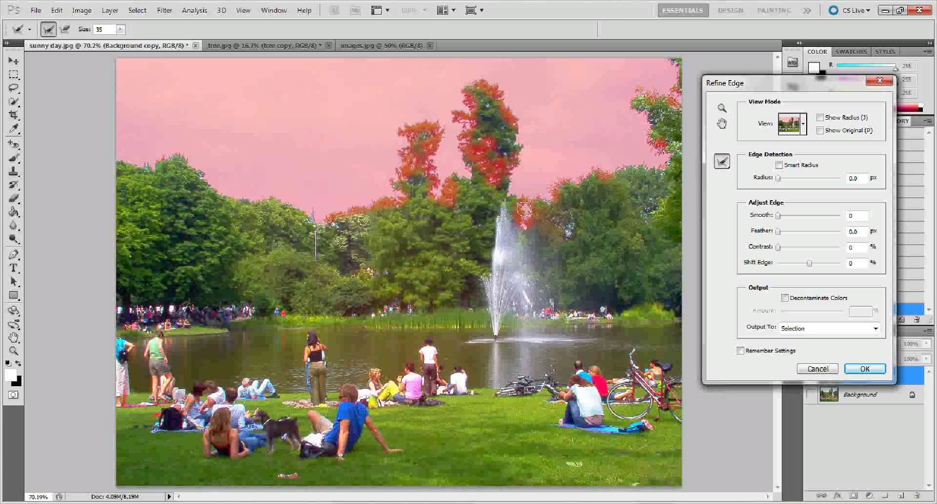
pyautogui.moveTo(527, 210)
pyautogui.mouseDown()
pyautogui.moveTo(549, 200)
pyautogui.moveTo(556, 181)
pyautogui.moveTo(623, 165)
pyautogui.moveTo(665, 169)
pyautogui.moveTo(669, 157)
pyautogui.moveTo(648, 139)
pyautogui.moveTo(635, 100)
pyautogui.moveTo(641, 90)
pyautogui.moveTo(677, 102)
pyautogui.moveTo(674, 64)
pyautogui.mouseUp()
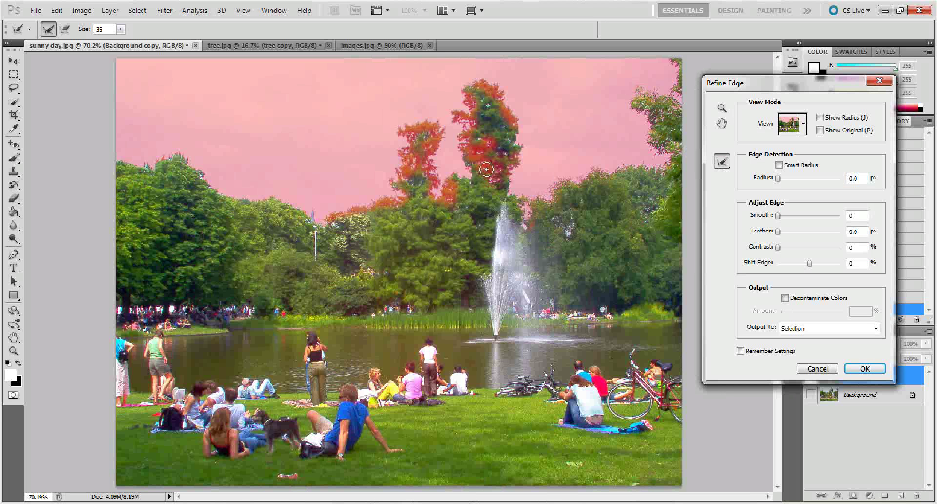
pyautogui.moveTo(472, 153)
pyautogui.mouseDown()
pyautogui.moveTo(488, 138)
pyautogui.moveTo(482, 149)
pyautogui.moveTo(498, 150)
pyautogui.moveTo(495, 159)
pyautogui.moveTo(465, 131)
pyautogui.moveTo(459, 155)
pyautogui.mouseUp()
pyautogui.moveTo(463, 143)
pyautogui.mouseDown()
pyautogui.moveTo(472, 122)
pyautogui.moveTo(454, 113)
pyautogui.moveTo(470, 112)
pyautogui.moveTo(466, 91)
pyautogui.moveTo(486, 86)
pyautogui.moveTo(481, 81)
pyautogui.moveTo(518, 136)
pyautogui.moveTo(518, 207)
pyautogui.mouseUp()
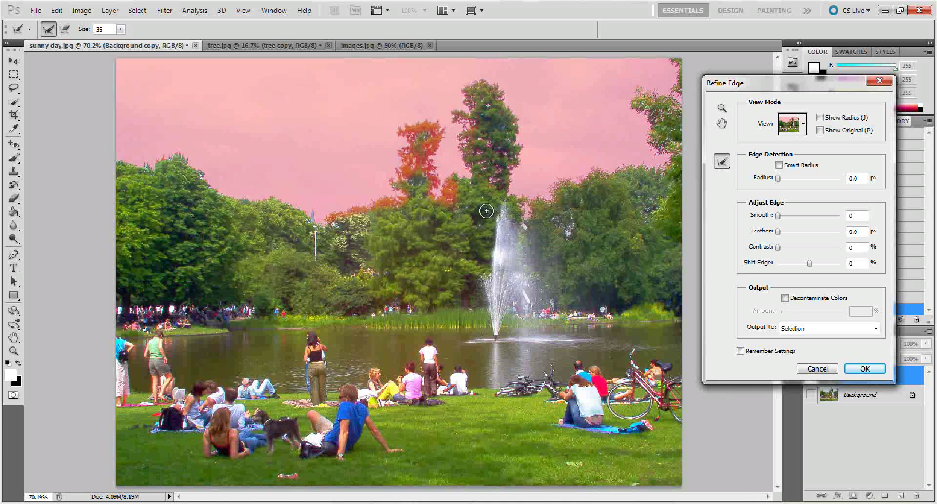
# Step: Refine the edges of the shorter tall tree, the treeline toward the flagpole, the patch beyond the fountain and the far-left treetops
pyautogui.moveTo(440, 190)
pyautogui.mouseDown()
pyautogui.moveTo(428, 157)
pyautogui.moveTo(433, 162)
pyautogui.moveTo(440, 131)
pyautogui.moveTo(426, 127)
pyautogui.moveTo(400, 128)
pyautogui.moveTo(420, 149)
pyautogui.moveTo(408, 164)
pyautogui.moveTo(420, 159)
pyautogui.moveTo(397, 175)
pyautogui.moveTo(400, 184)
pyautogui.moveTo(399, 126)
pyautogui.moveTo(439, 129)
pyautogui.moveTo(437, 146)
pyautogui.moveTo(413, 132)
pyautogui.moveTo(423, 174)
pyautogui.mouseUp()
pyautogui.moveTo(404, 201)
pyautogui.mouseDown()
pyautogui.moveTo(371, 204)
pyautogui.moveTo(391, 199)
pyautogui.mouseUp()
pyautogui.click(723, 162)
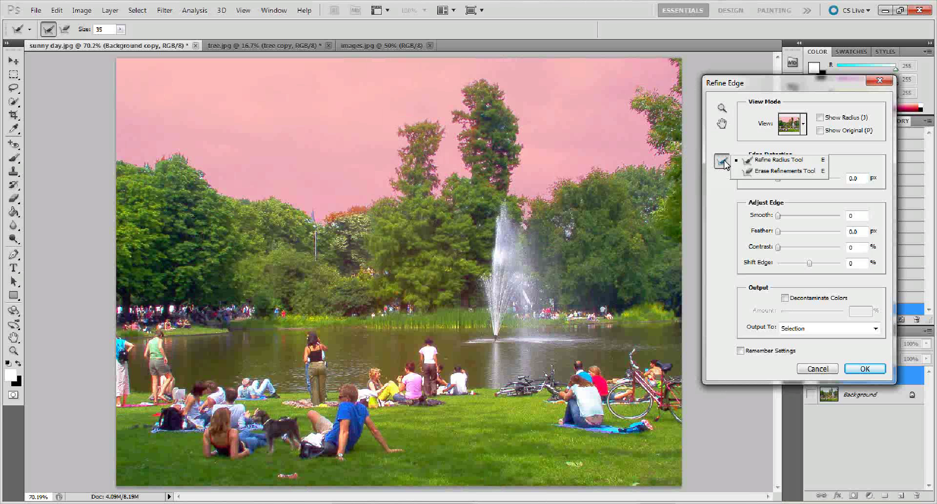
pyautogui.click(763, 171)
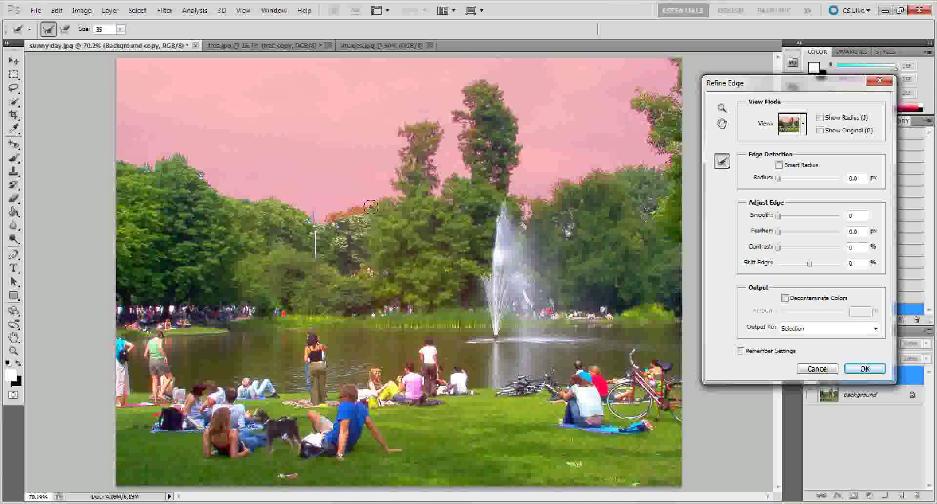
pyautogui.moveTo(370, 204); pyautogui.dragTo(317, 217)
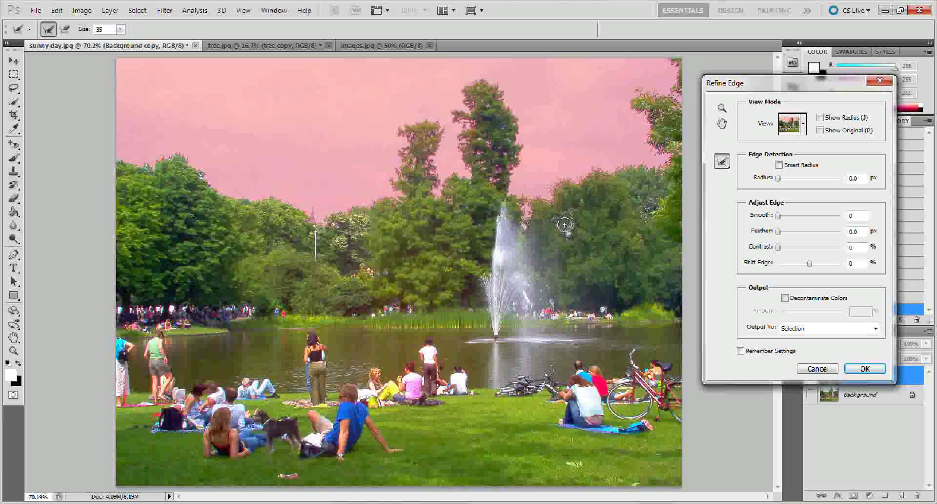
pyautogui.moveTo(557, 222); pyautogui.dragTo(569, 234)
pyautogui.moveTo(171, 171)
pyautogui.mouseDown()
pyautogui.moveTo(213, 187)
pyautogui.moveTo(179, 157)
pyautogui.moveTo(112, 165)
pyautogui.mouseUp()
# Step: Feather the refined selection 1.2 px, output it as a Selection, and add it as a layer mask on the Background copy layer
pyautogui.moveTo(779, 233); pyautogui.dragTo(782, 233)
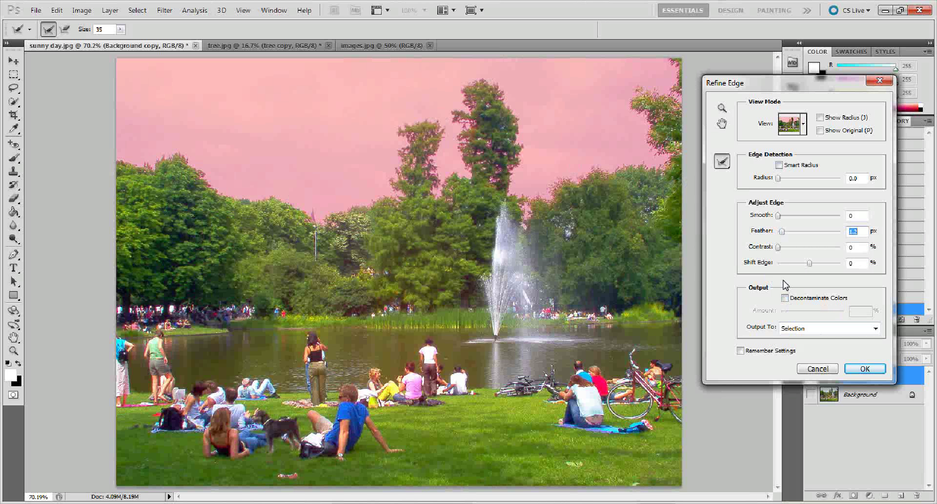
pyautogui.click(844, 334)
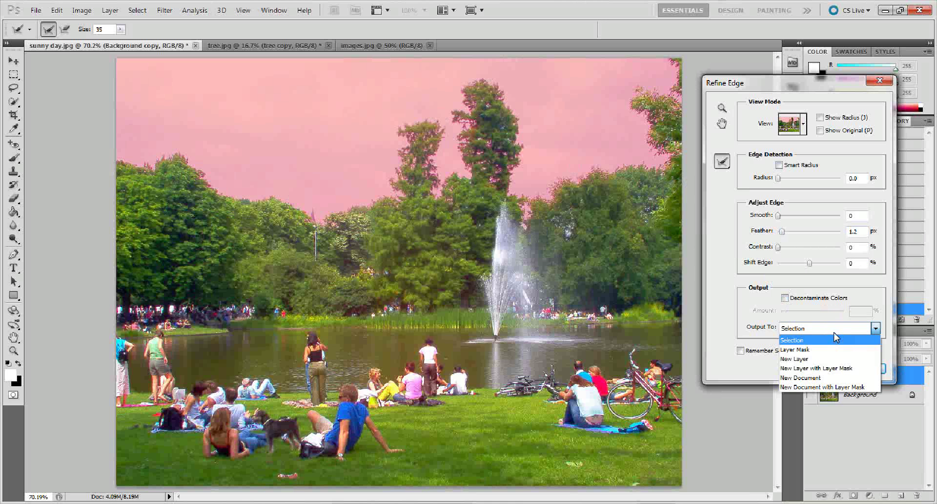
pyautogui.click(836, 339)
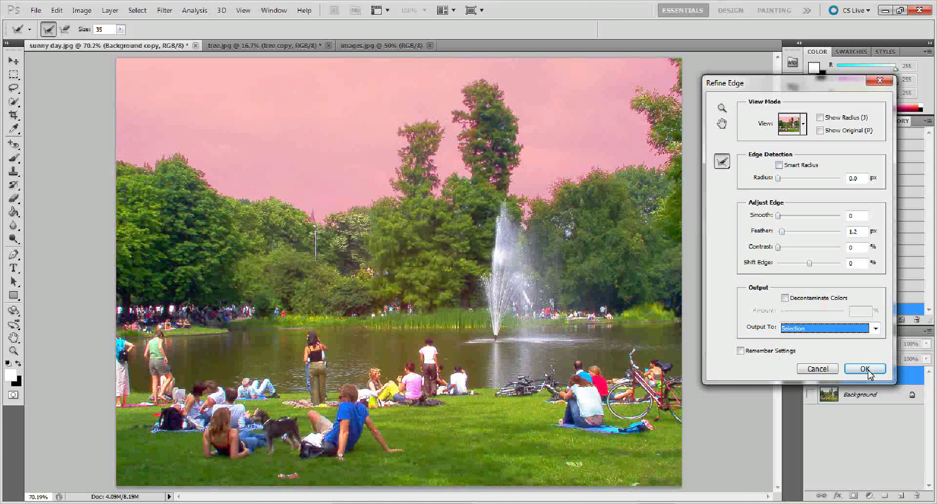
pyautogui.click(864, 334)
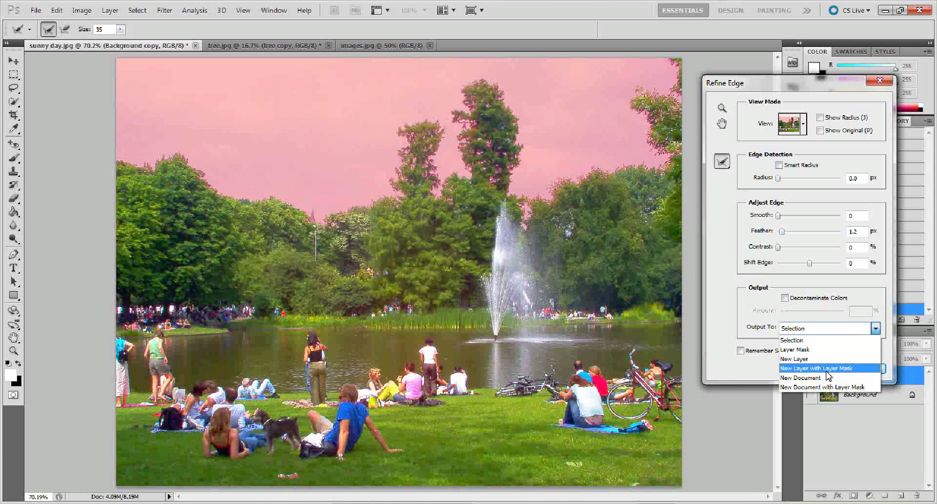
pyautogui.click(756, 366)
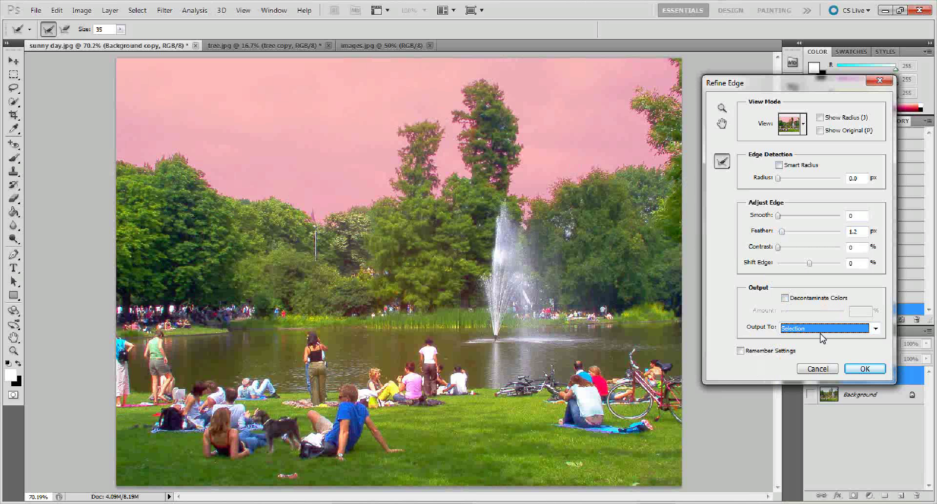
pyautogui.click(863, 369)
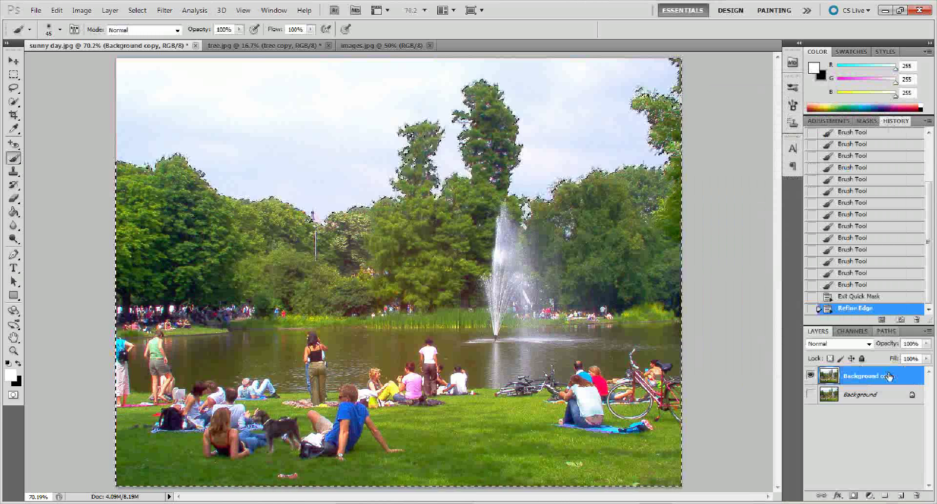
pyautogui.click(853, 496)
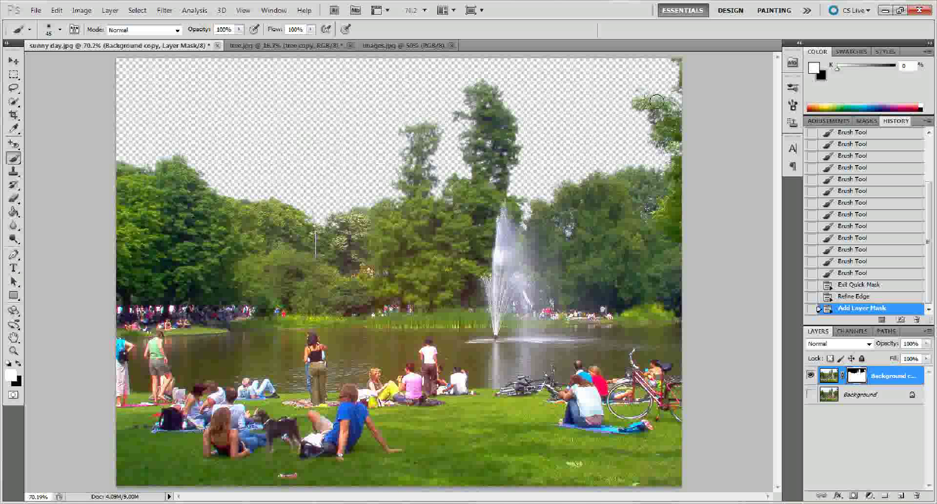
# Step: Copy the sunset picture from images.jpg into sunny day.jpg as a new layer and dock the images.jpg window again
pyautogui.click(387, 47)
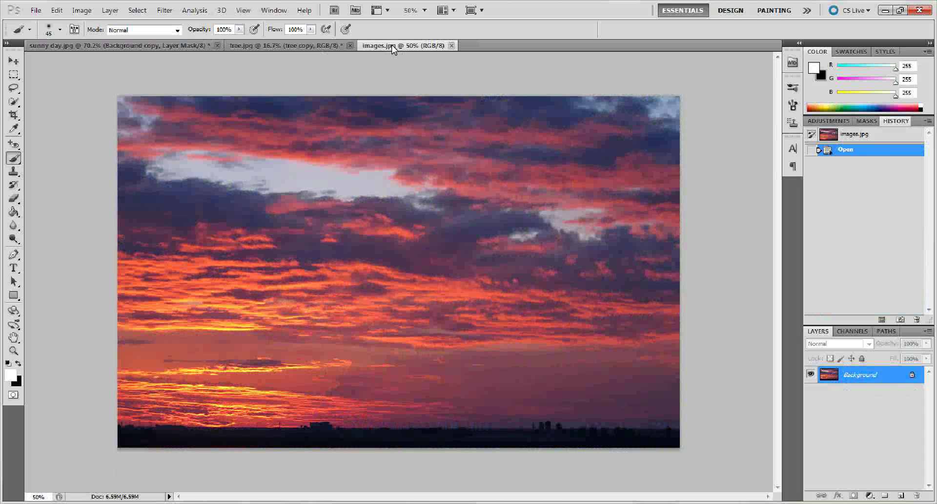
pyautogui.moveTo(392, 46); pyautogui.dragTo(75, 188)
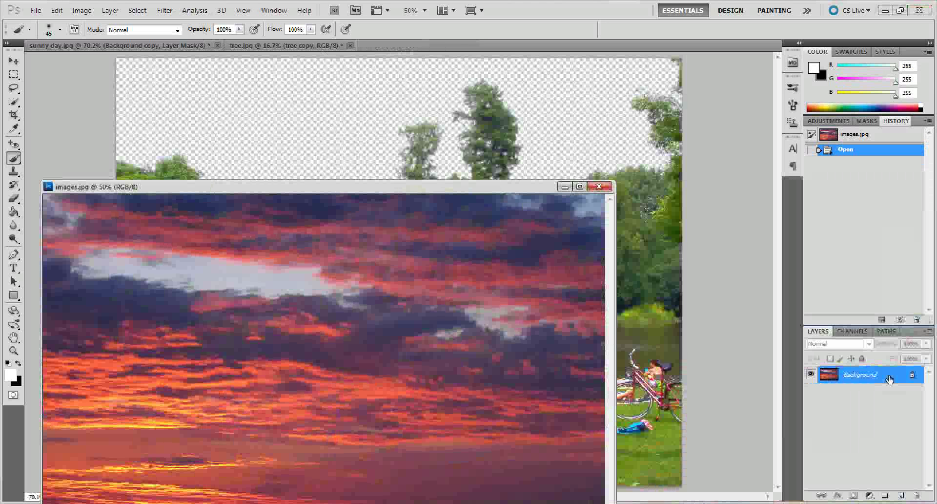
pyautogui.moveTo(889, 380); pyautogui.dragTo(445, 147)
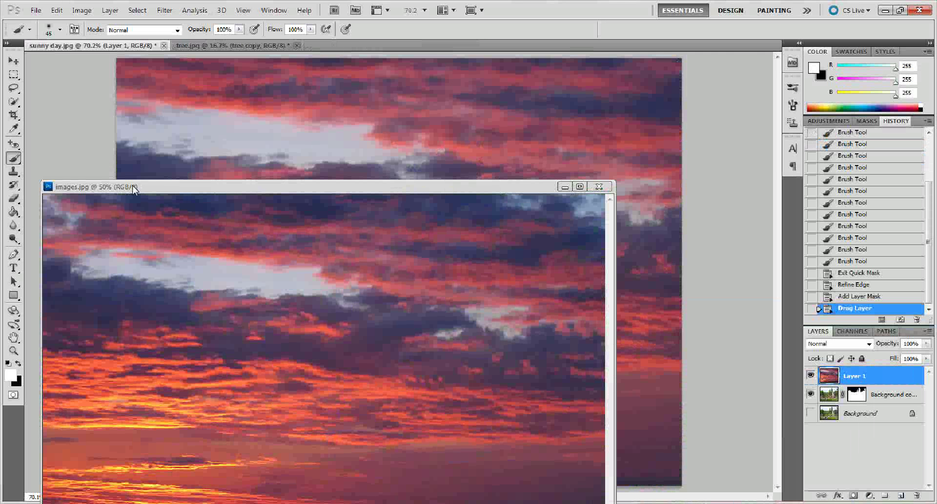
pyautogui.moveTo(134, 188); pyautogui.dragTo(71, 49)
pyautogui.click(71, 47)
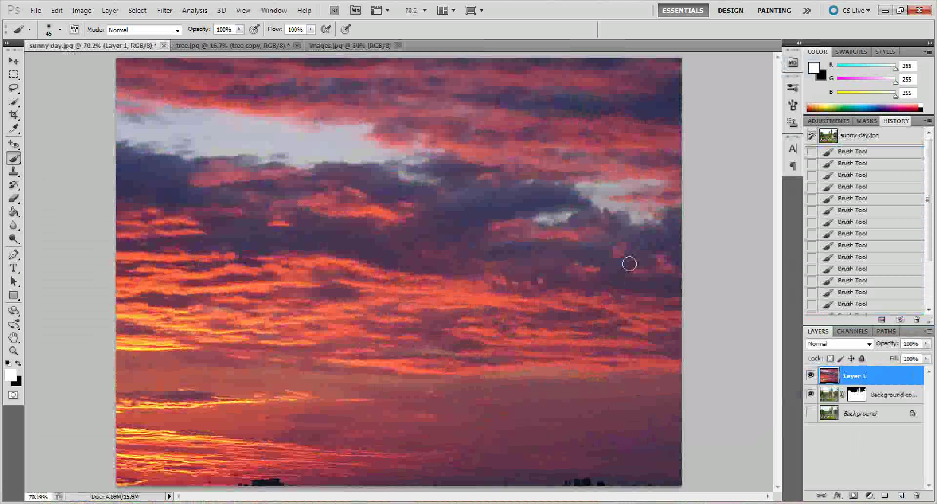
# Step: Rename the sunset layer sky and place it beneath the masked Background copy layer
pyautogui.doubleClick(854, 380)
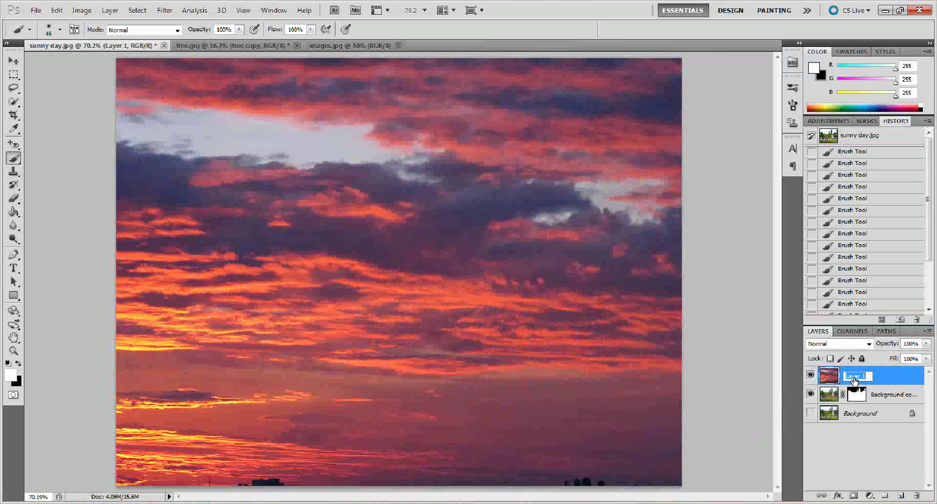
pyautogui.write('sky')
pyautogui.press('Return')
pyautogui.moveTo(854, 378); pyautogui.dragTo(869, 402)
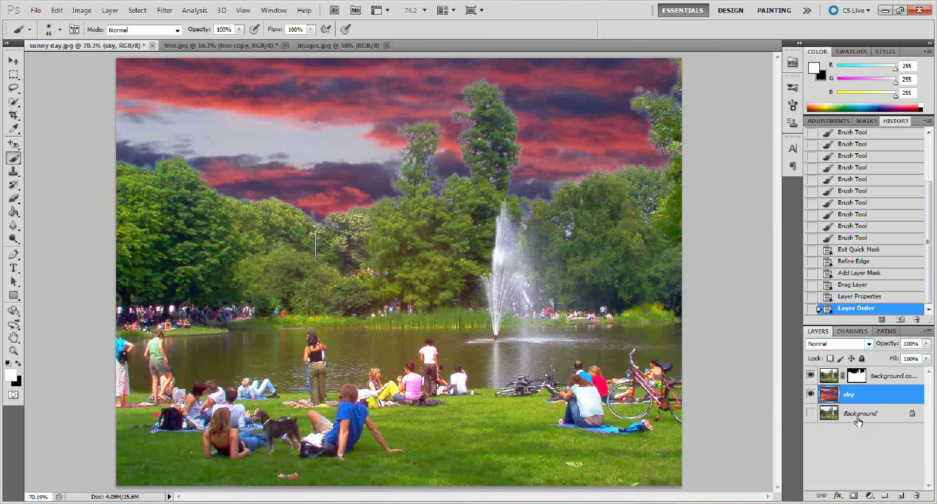
# Step: Set the masked Background copy layer's blend mode to Multiply and duplicate the layer
pyautogui.click(890, 377)
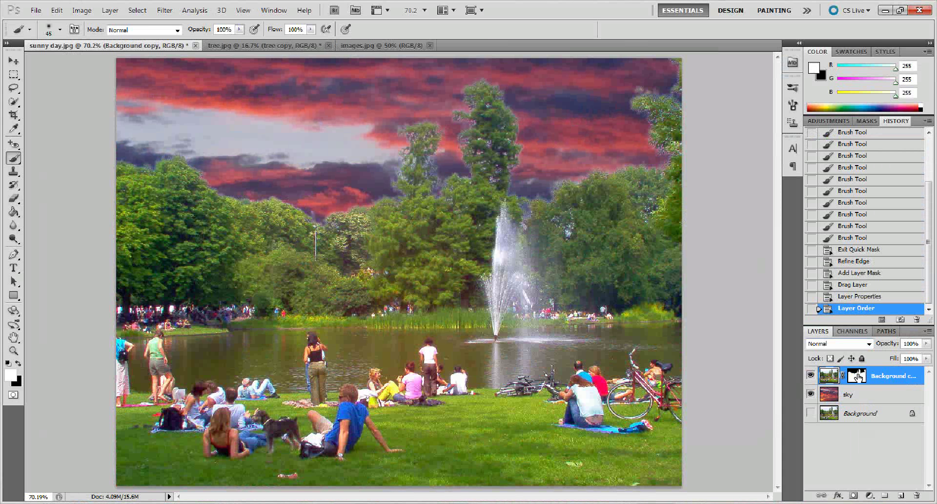
pyautogui.click(868, 344)
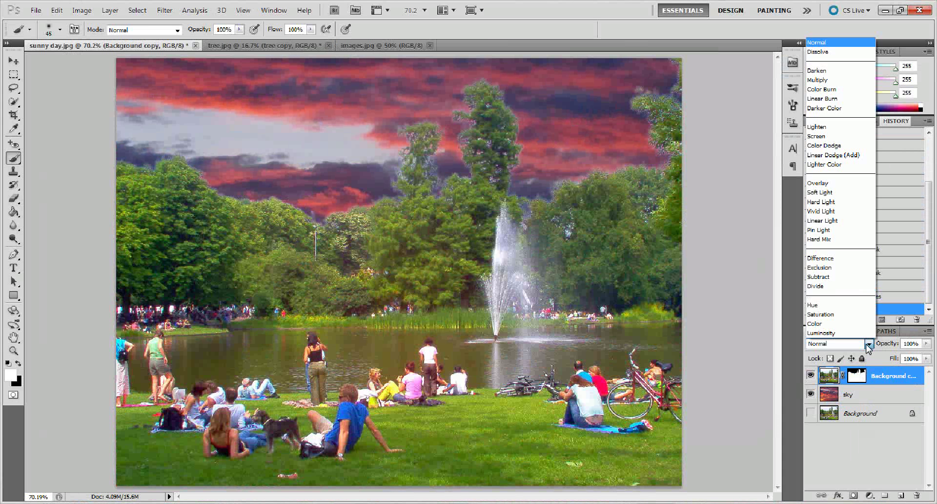
pyautogui.click(829, 81)
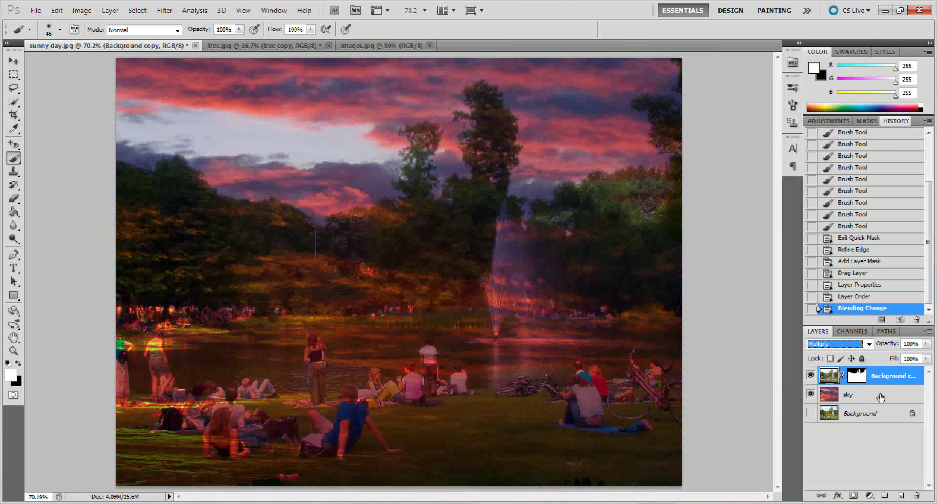
pyautogui.moveTo(894, 382); pyautogui.dragTo(900, 494)
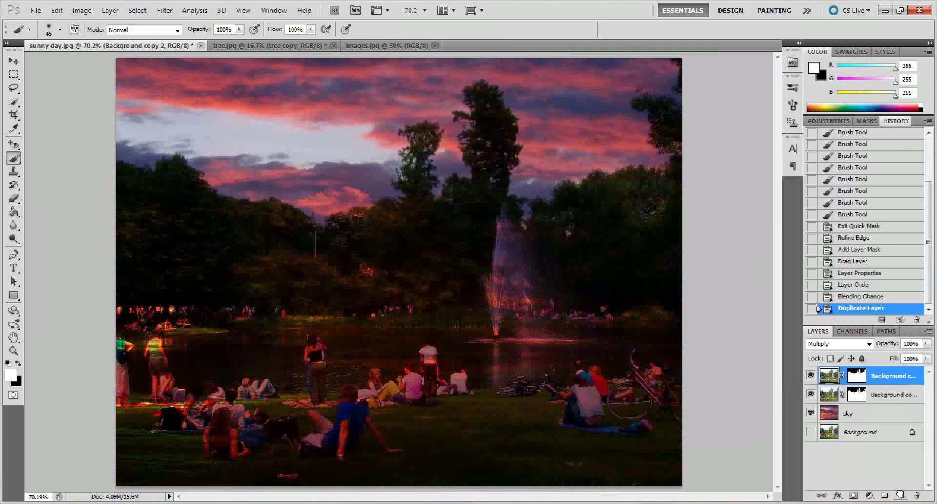
# Step: Try the Overlay and Screen blend modes on the duplicated park layer
pyautogui.click(869, 344)
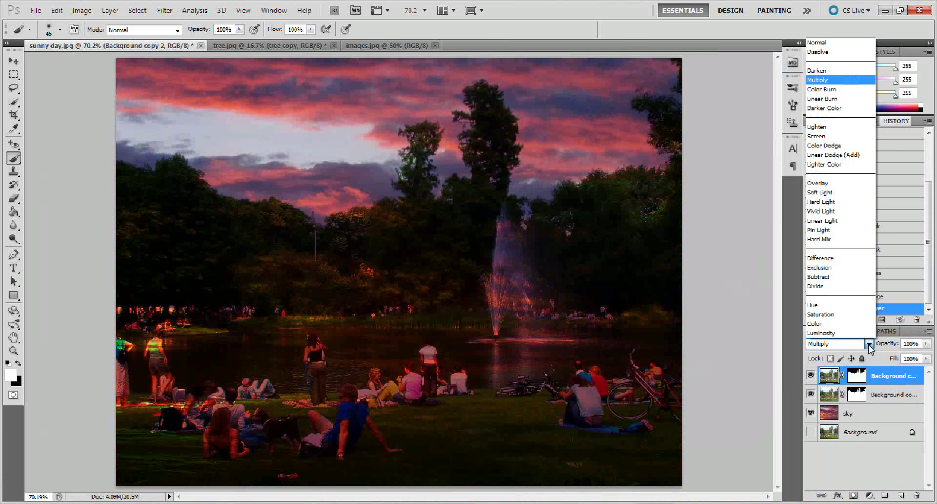
pyautogui.click(835, 183)
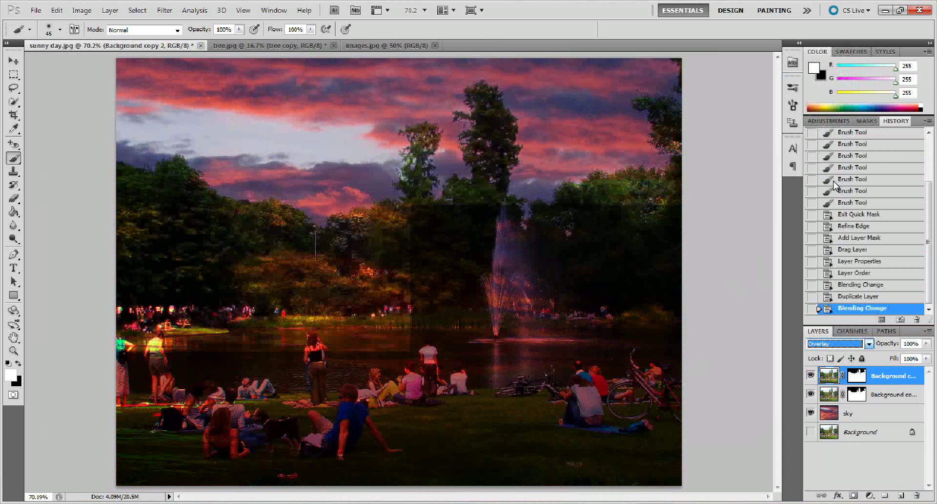
pyautogui.click(868, 343)
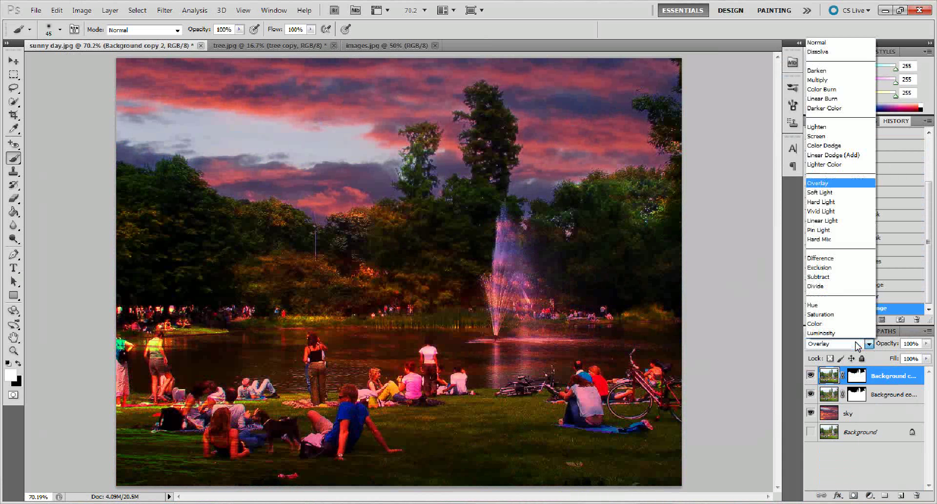
pyautogui.click(826, 137)
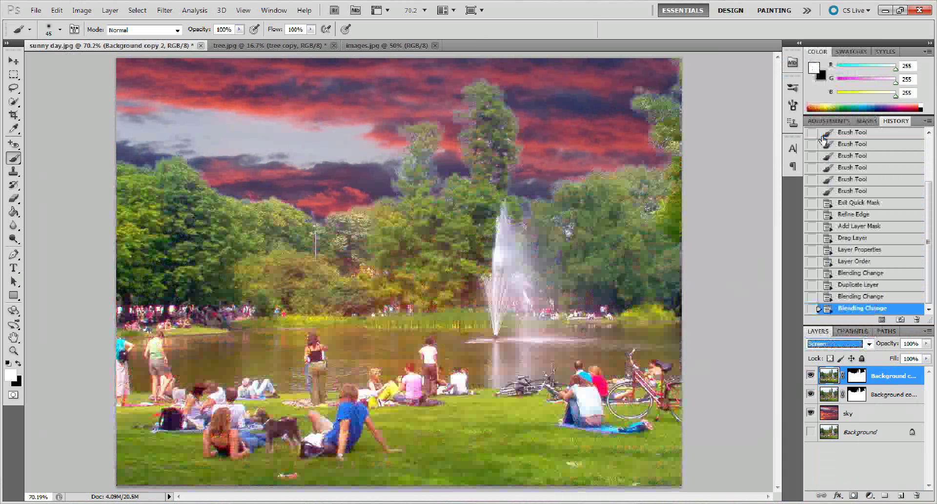
# Step: Set the duplicated park layer's blend mode to Normal
pyautogui.click(869, 344)
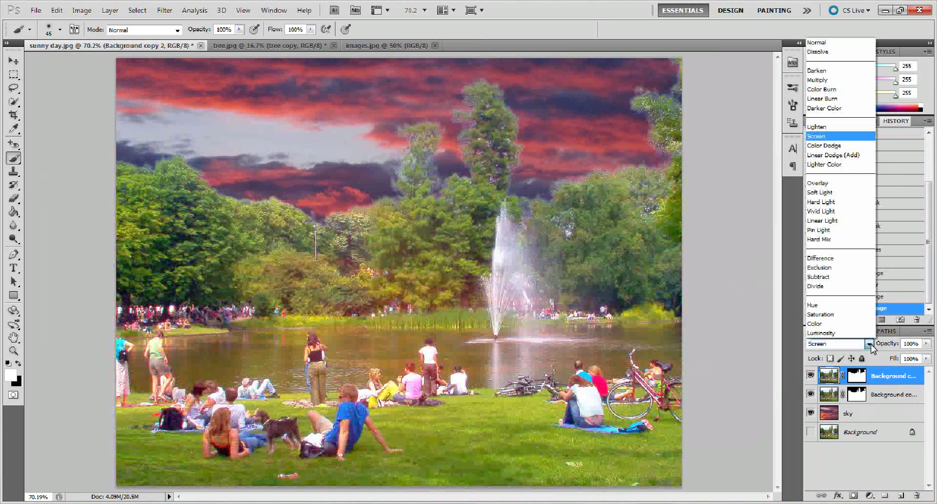
pyautogui.click(817, 42)
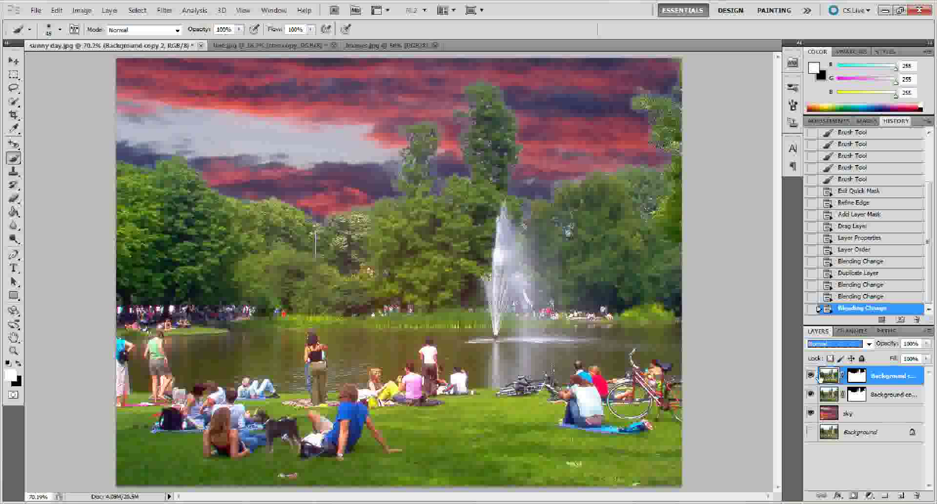
# Step: Erase the sky fringe on the duplicated layer's mask with a 50 px Eraser, along the treeline from the far-left trees to the flagpole
pyautogui.click(855, 377)
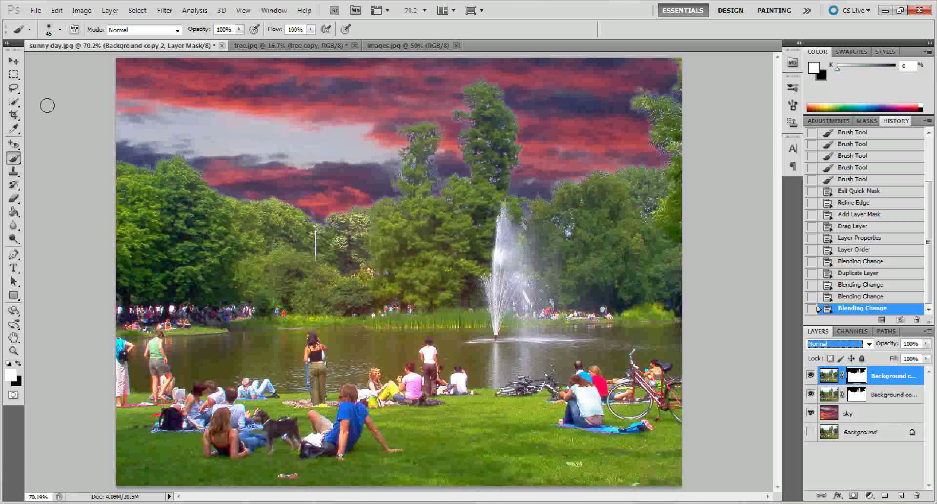
pyautogui.click(14, 197)
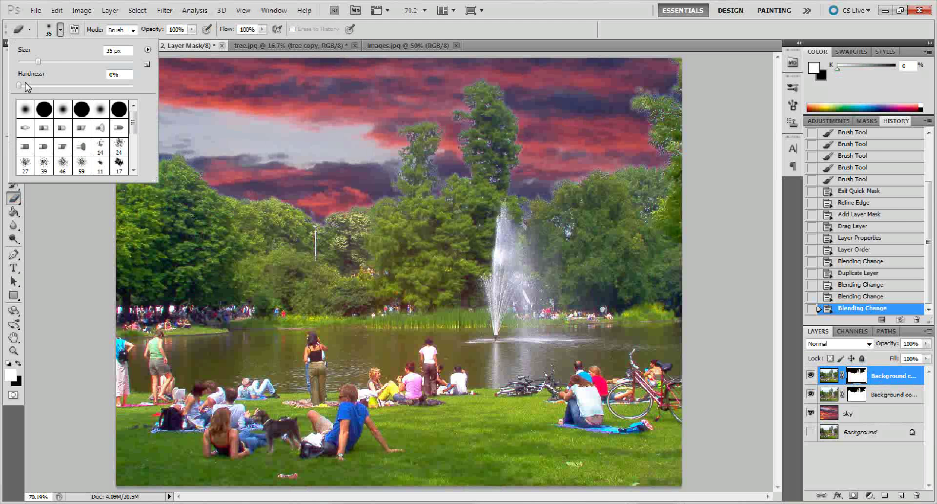
pyautogui.click(186, 119)
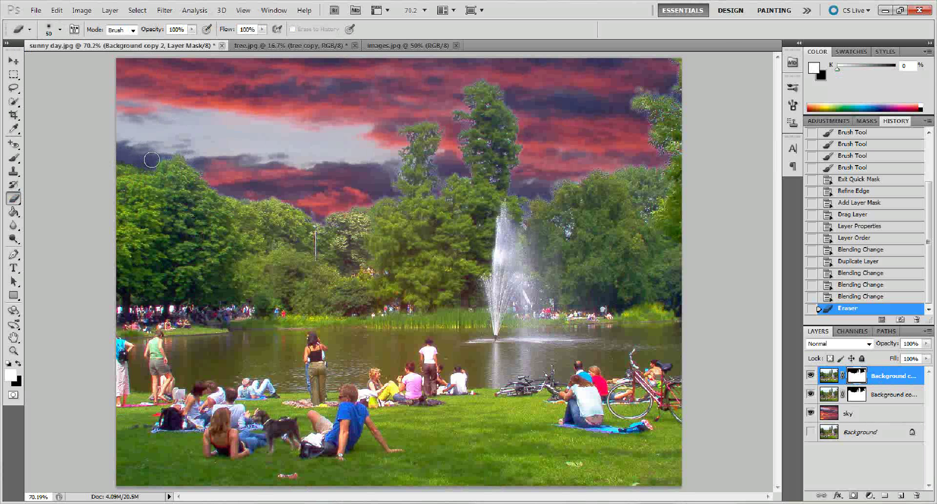
pyautogui.click(193, 160)
pyautogui.click(203, 165)
pyautogui.click(213, 178)
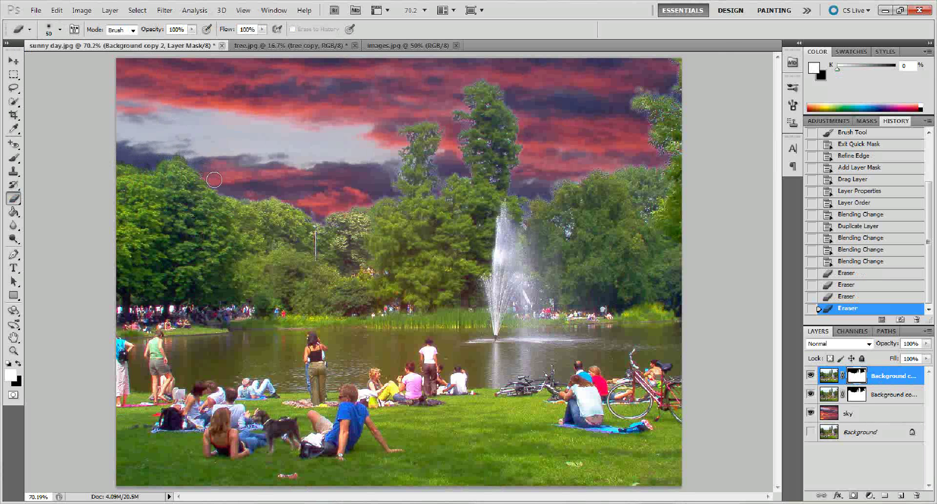
pyautogui.click(220, 183)
pyautogui.click(229, 189)
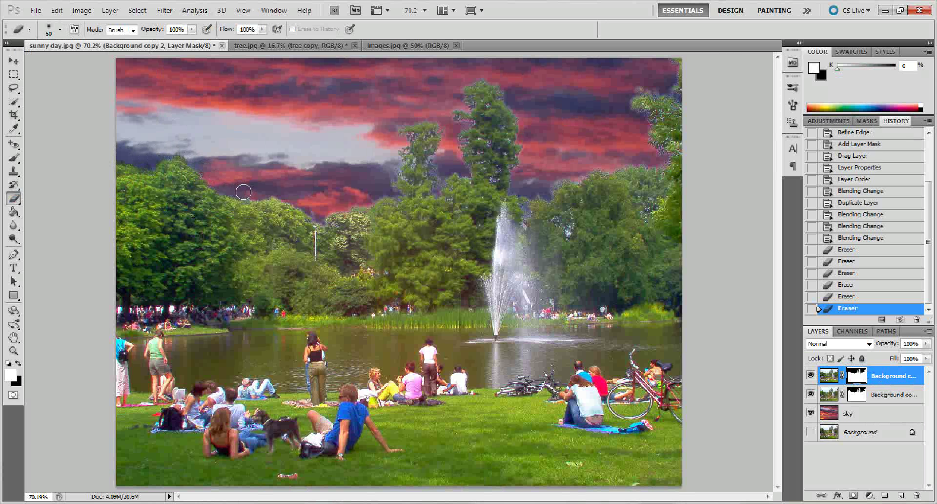
pyautogui.click(243, 191)
pyautogui.click(256, 195)
pyautogui.click(292, 192)
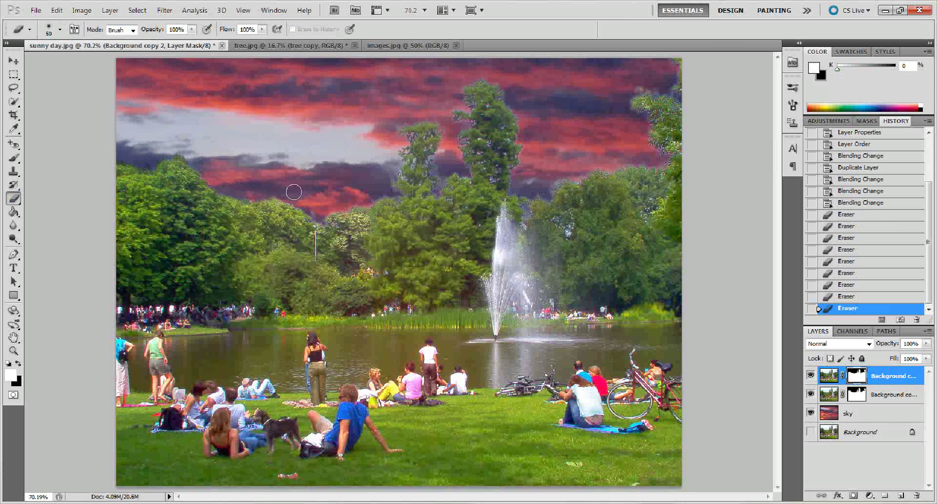
pyautogui.click(320, 214)
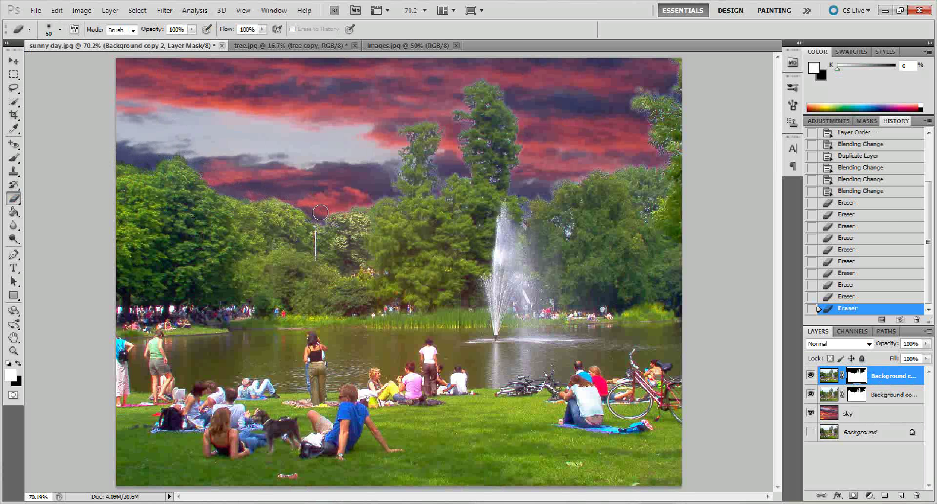
pyautogui.click(320, 212)
# Step: Erase the remaining sky fringe on the duplicated park layer's mask around the two tall trees left of the fountain
pyautogui.click(397, 163)
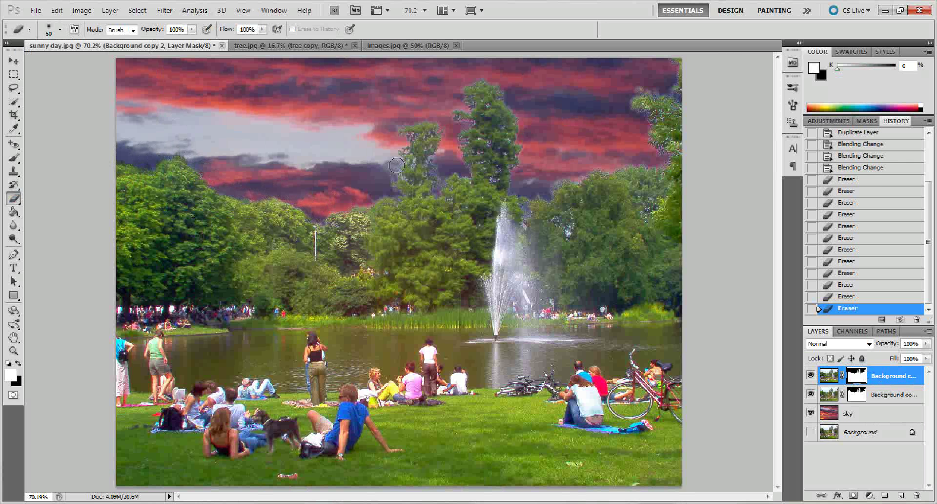
pyautogui.click(395, 130)
pyautogui.click(401, 123)
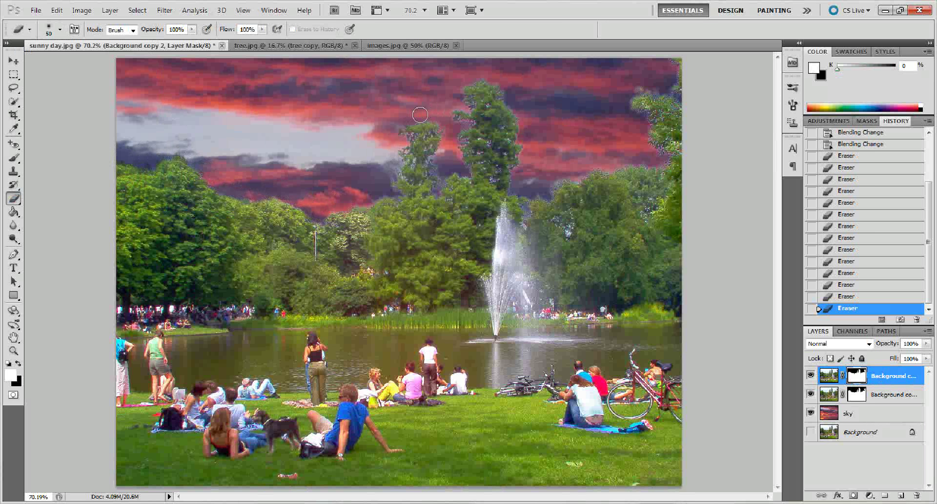
pyautogui.click(421, 116)
pyautogui.click(432, 163)
pyautogui.click(437, 181)
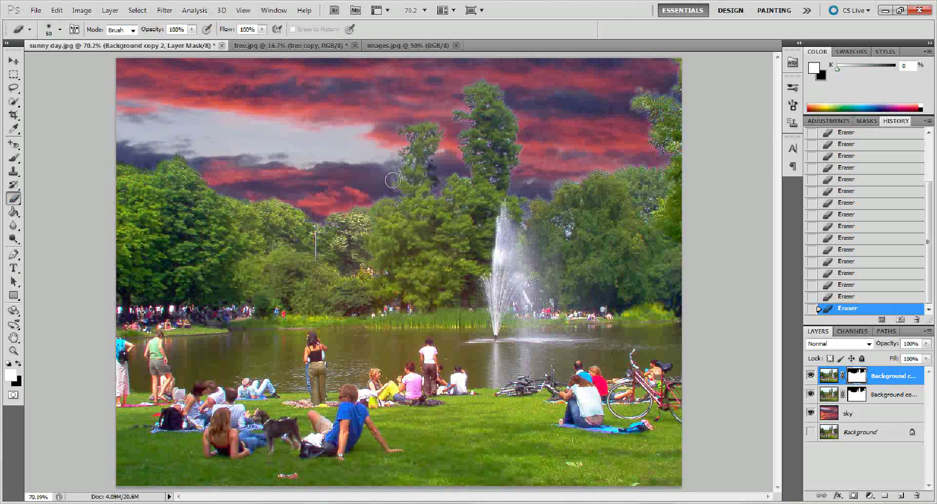
pyautogui.moveTo(393, 180); pyautogui.dragTo(369, 198)
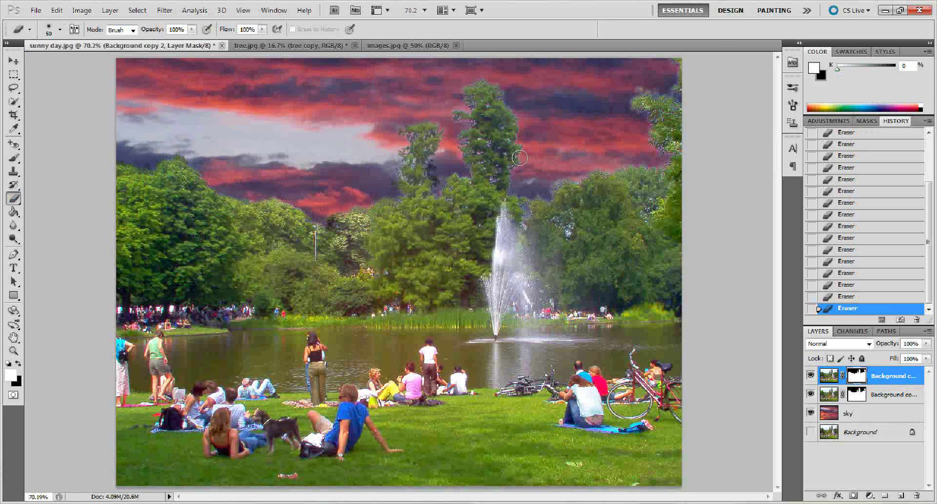
pyautogui.moveTo(466, 84)
pyautogui.mouseDown()
pyautogui.moveTo(498, 86)
pyautogui.moveTo(523, 132)
pyautogui.moveTo(526, 159)
pyautogui.moveTo(514, 189)
pyautogui.moveTo(527, 170)
pyautogui.mouseUp()
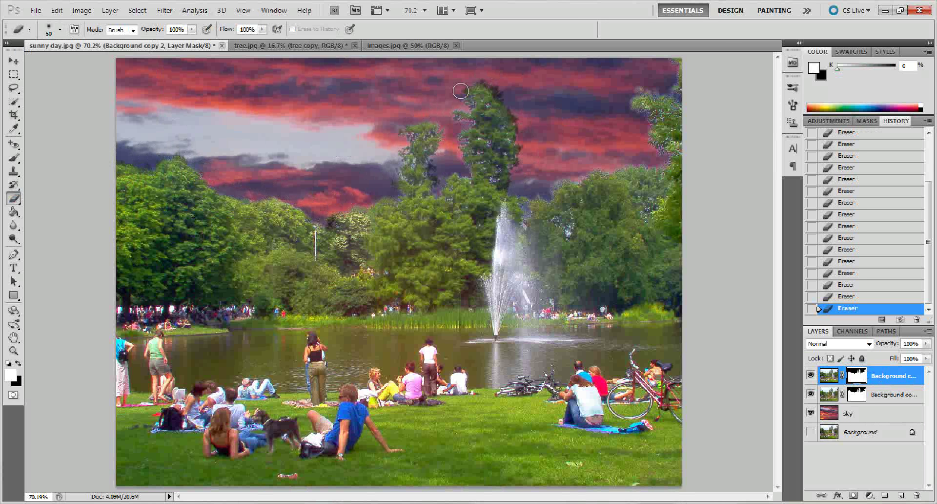
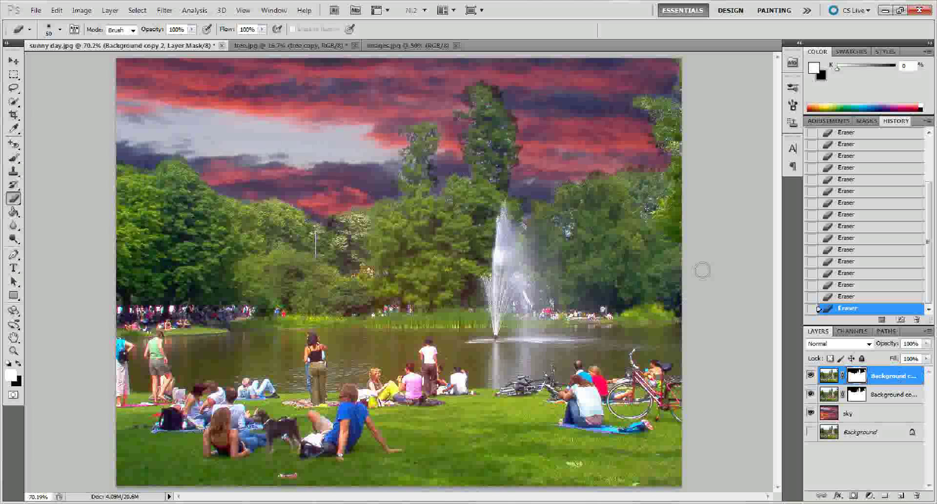
# Step: Set the duplicated park layer's opacity to 80%
pyautogui.click(884, 373)
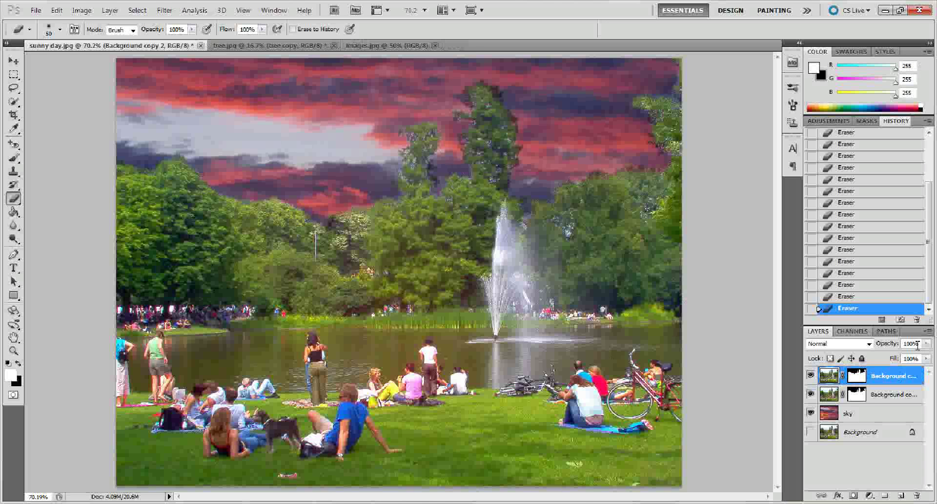
pyautogui.moveTo(884, 344); pyautogui.dragTo(883, 346)
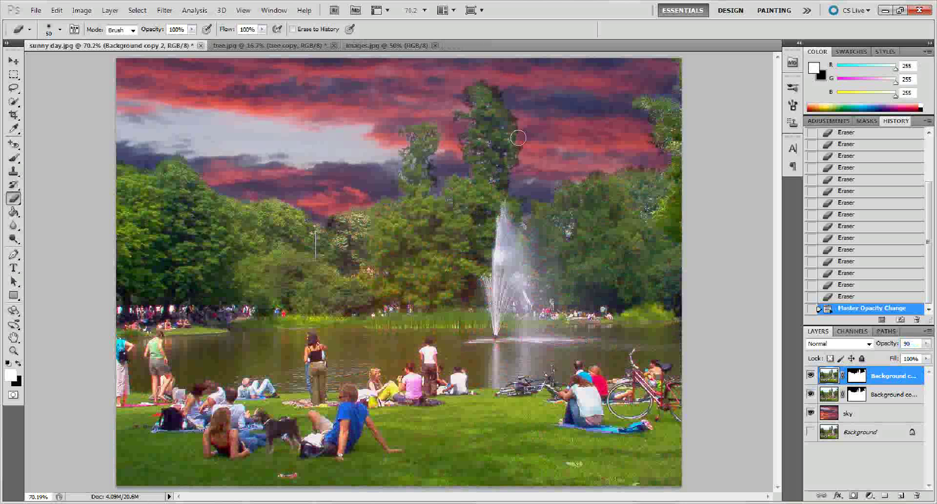
pyautogui.click(880, 345)
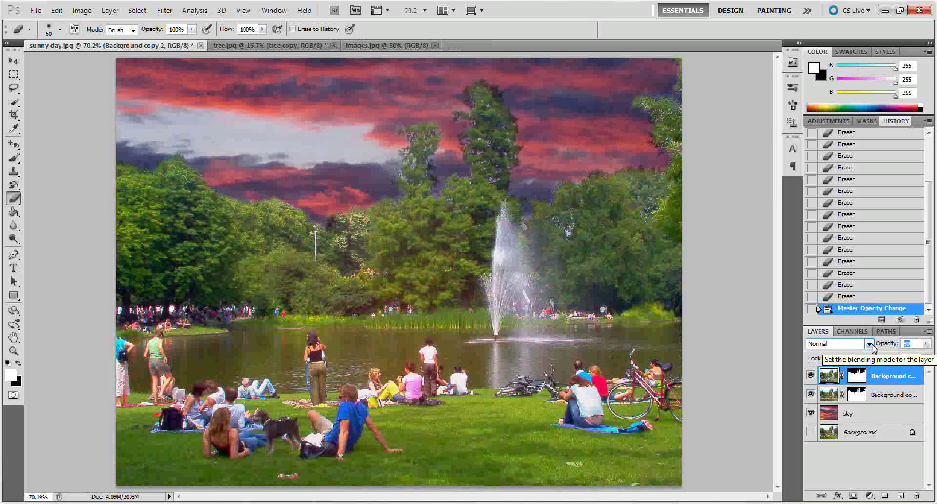
pyautogui.write('80')
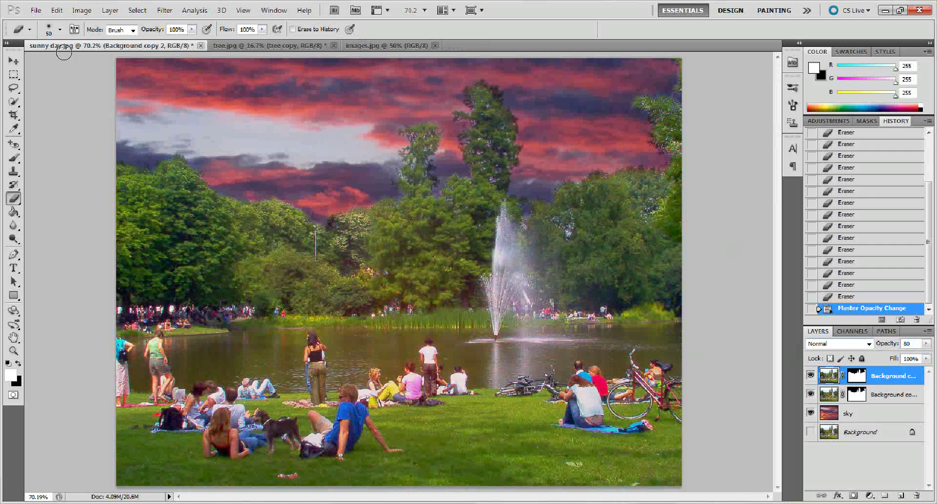
# Step: Apply Auto Tone, Auto Contrast and Auto Color to the duplicated park layer's image
pyautogui.click(80, 10)
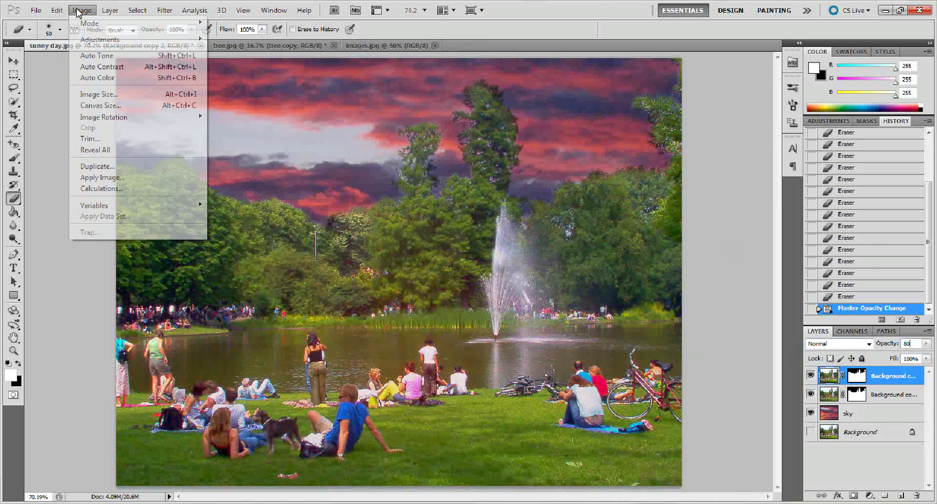
pyautogui.click(96, 57)
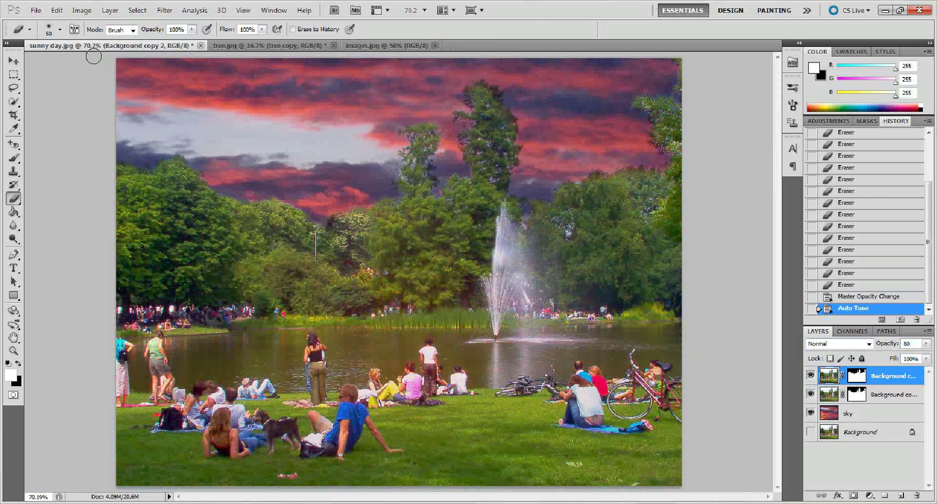
pyautogui.click(88, 9)
pyautogui.click(92, 70)
pyautogui.click(82, 10)
pyautogui.click(89, 79)
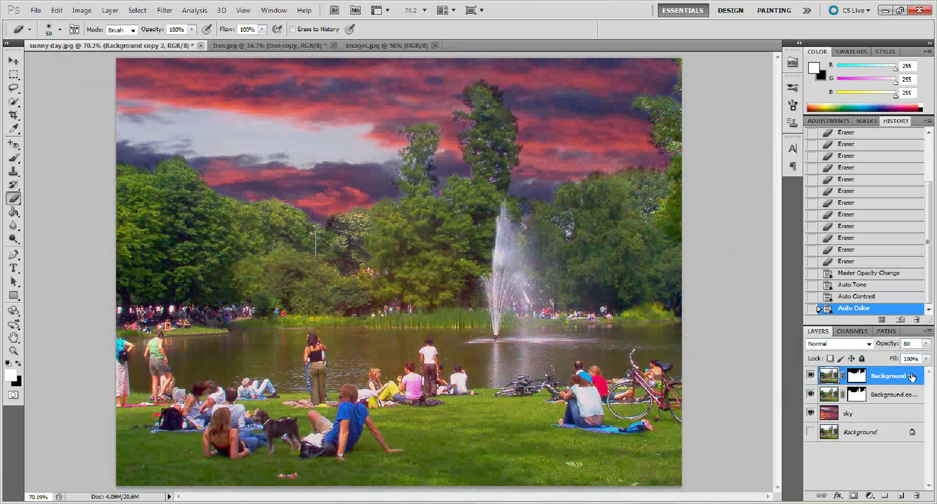
pyautogui.press('Return')
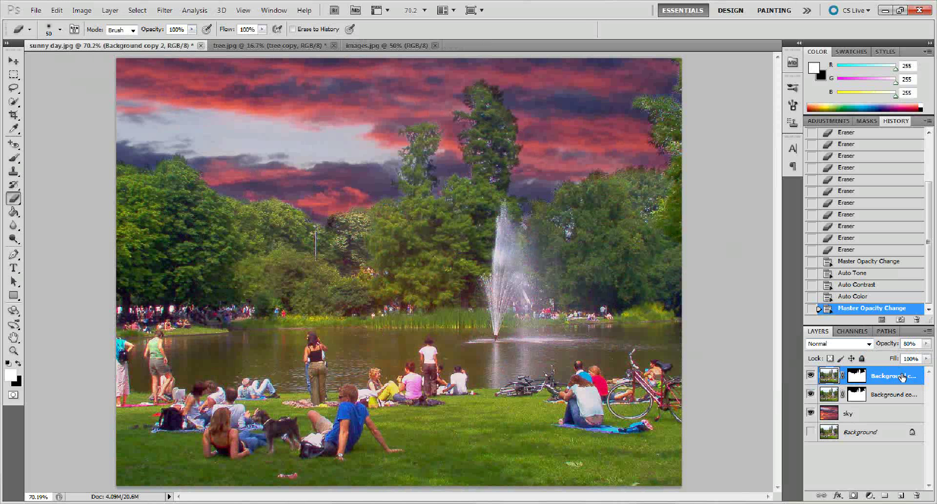
# Step: Add a Photo Filter adjustment layer with Warming Filter (85) above the park layers and raise its density to 100%
pyautogui.click(868, 496)
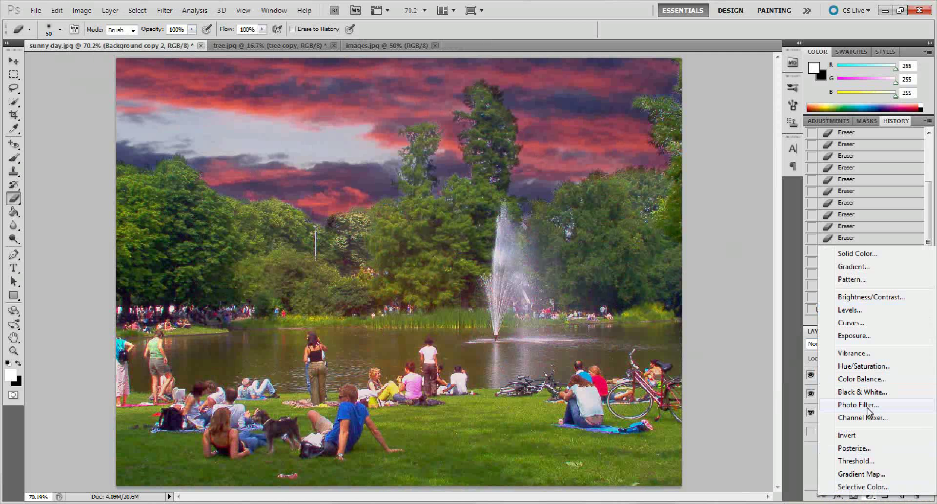
pyautogui.click(858, 405)
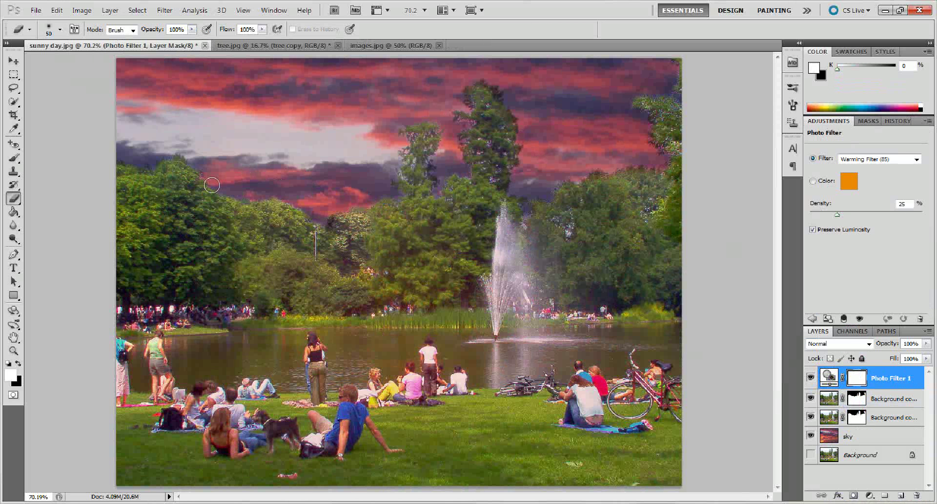
pyautogui.moveTo(838, 215); pyautogui.dragTo(904, 220)
# Step: Try the Cooling Filter (80) and Blue presets on the Photo Filter layer
pyautogui.click(915, 161)
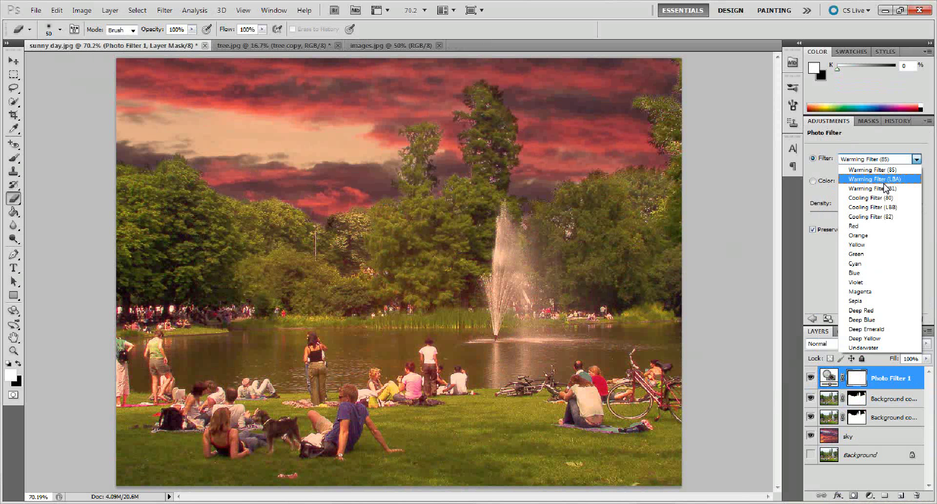
pyautogui.click(879, 202)
pyautogui.click(913, 162)
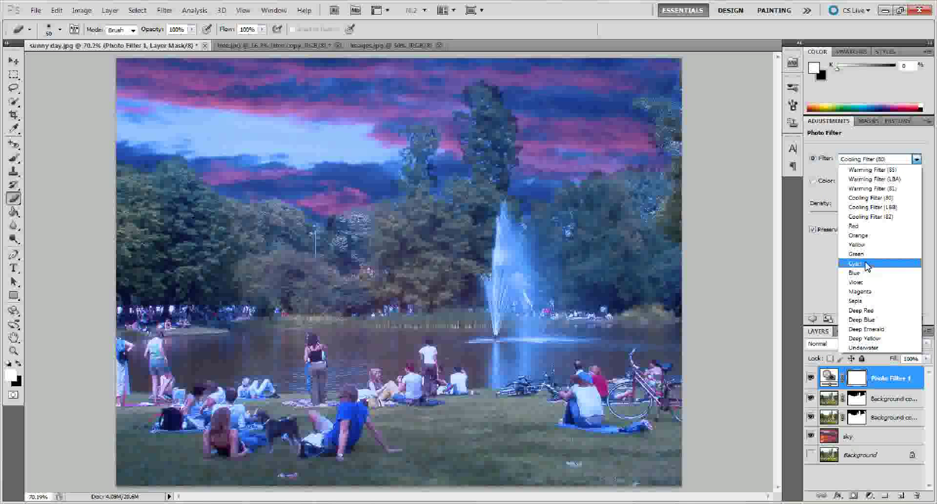
pyautogui.click(863, 273)
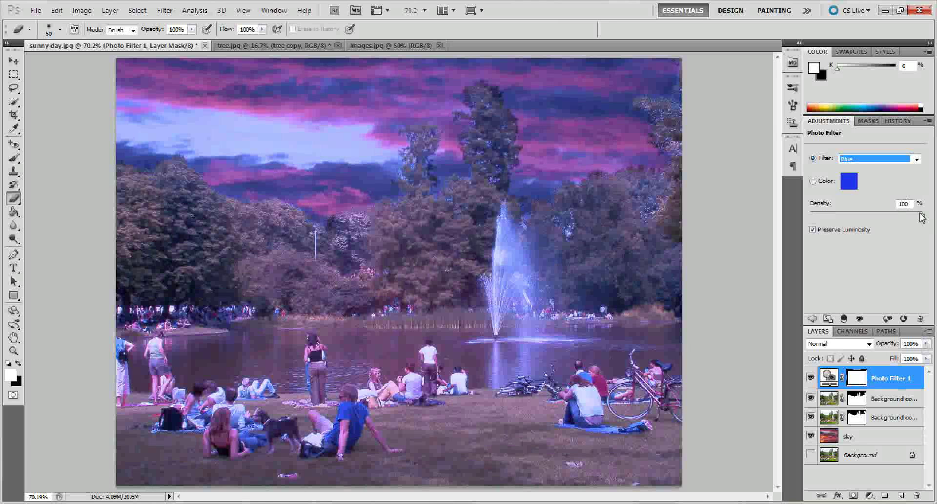
# Step: Reduce the Photo Filter's density to 82% and set the adjustment layer's blend mode to Multiply
pyautogui.moveTo(920, 215); pyautogui.dragTo(902, 215)
pyautogui.click(829, 377)
pyautogui.click(868, 343)
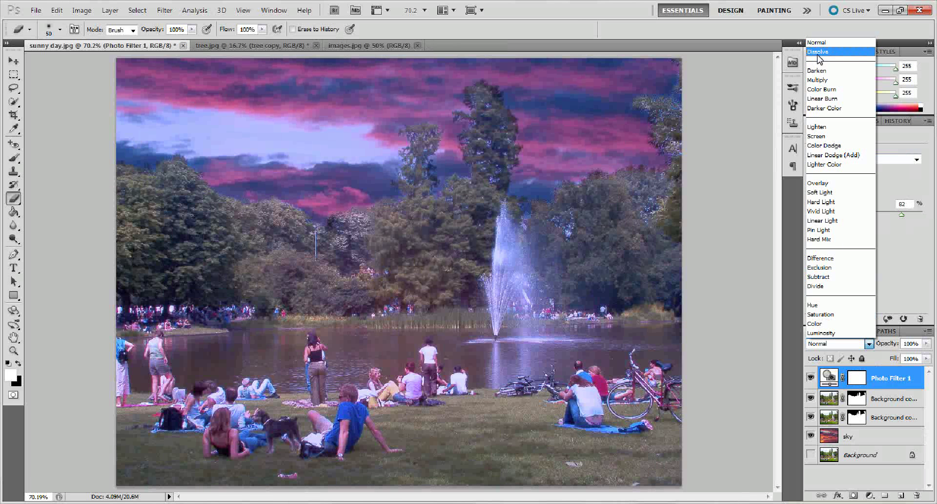
pyautogui.click(823, 82)
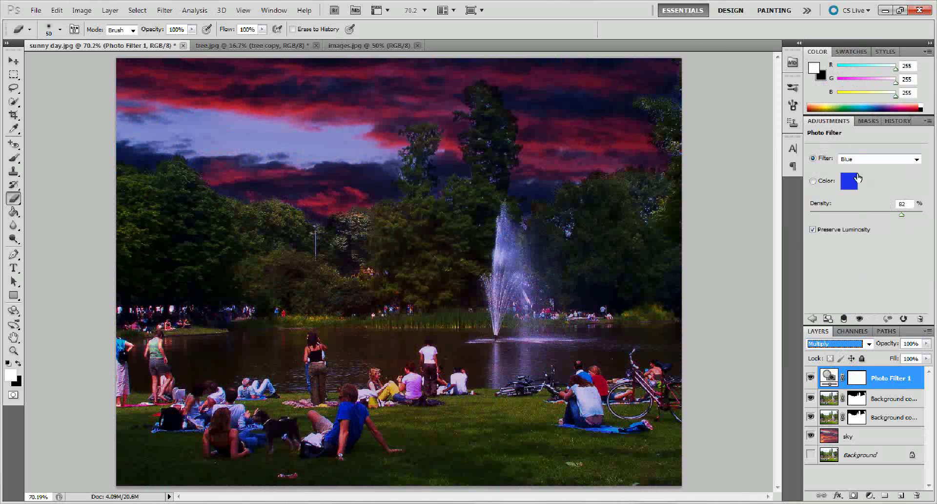
# Step: Change the Photo Filter preset to Warming Filter (85)
pyautogui.click(894, 160)
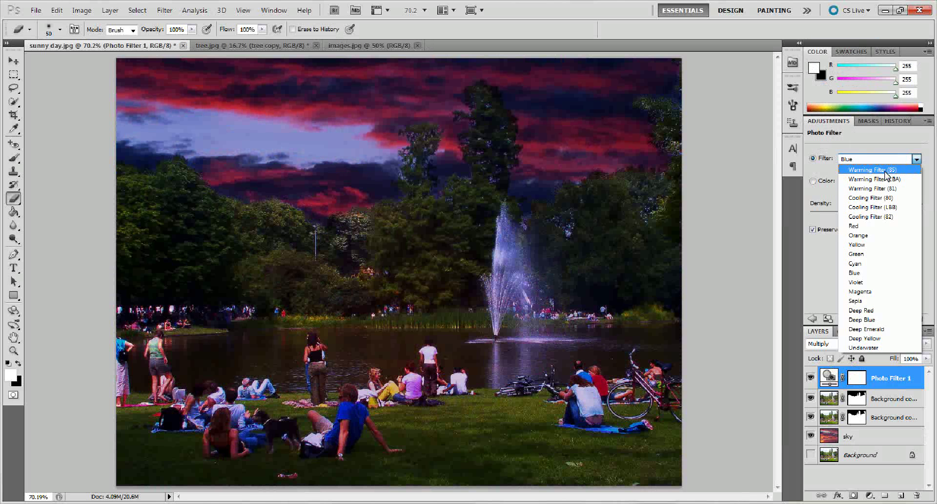
pyautogui.click(887, 170)
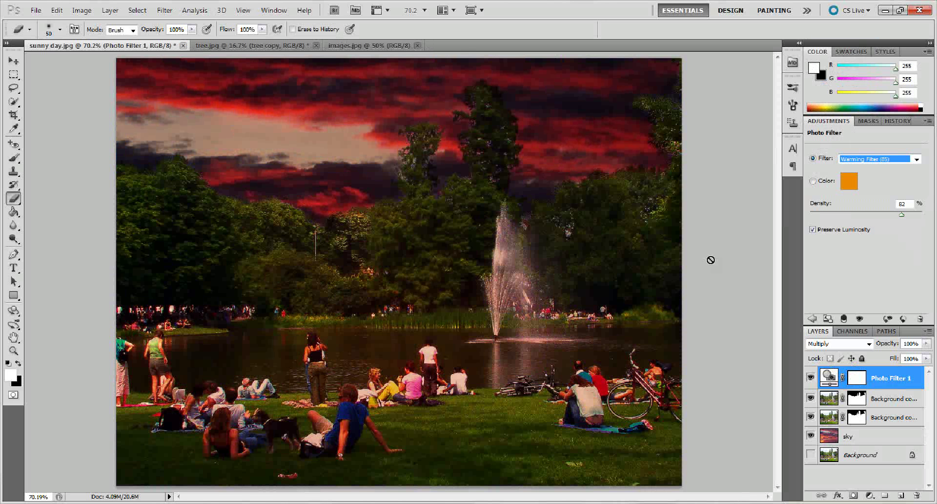
pyautogui.click(862, 404)
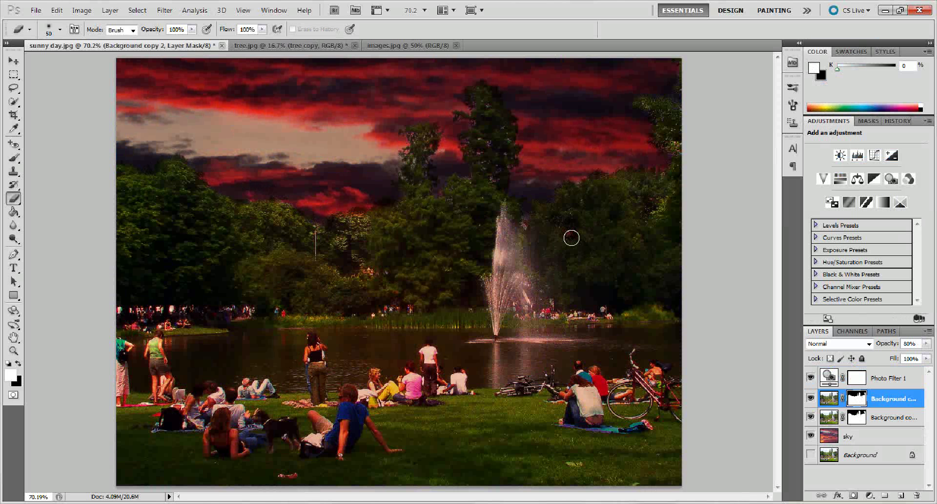
pyautogui.press('b')
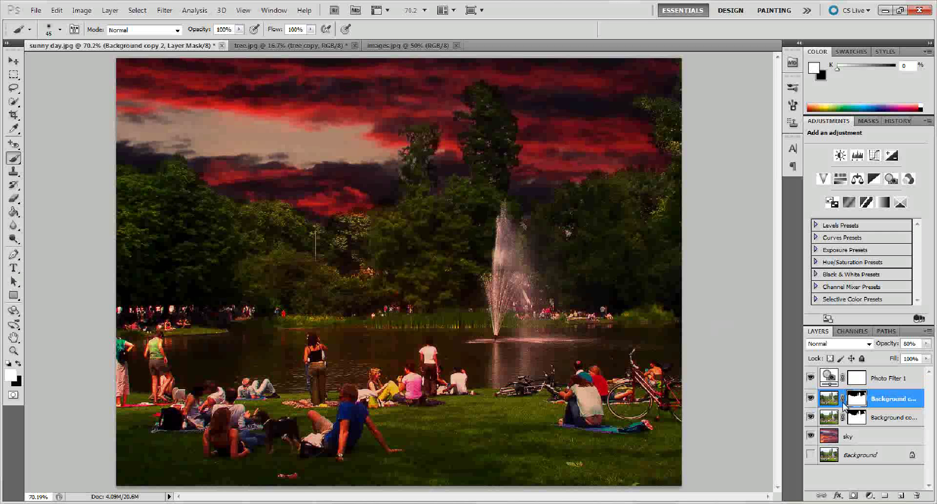
pyautogui.click(891, 380)
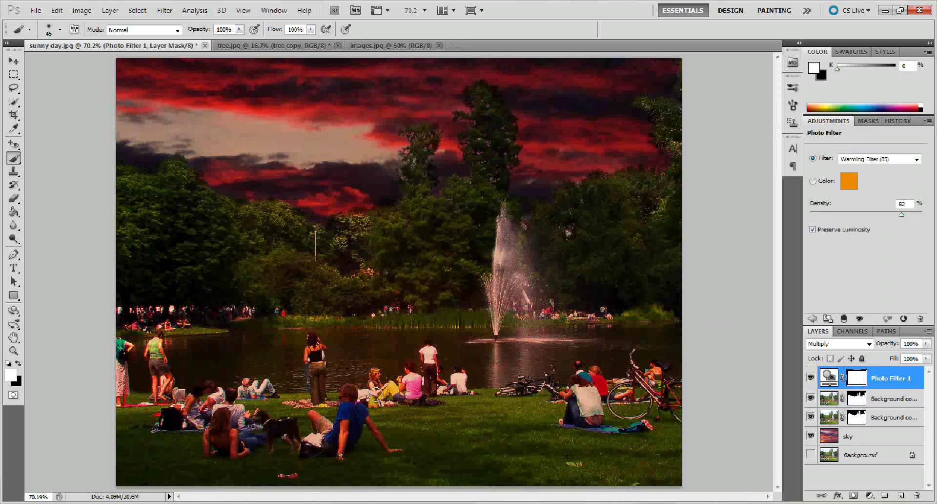
# Step: Apply a Surface Blur with a 1 pixel radius and a lowered threshold to the Background copy 2 layer's image
pyautogui.click(892, 399)
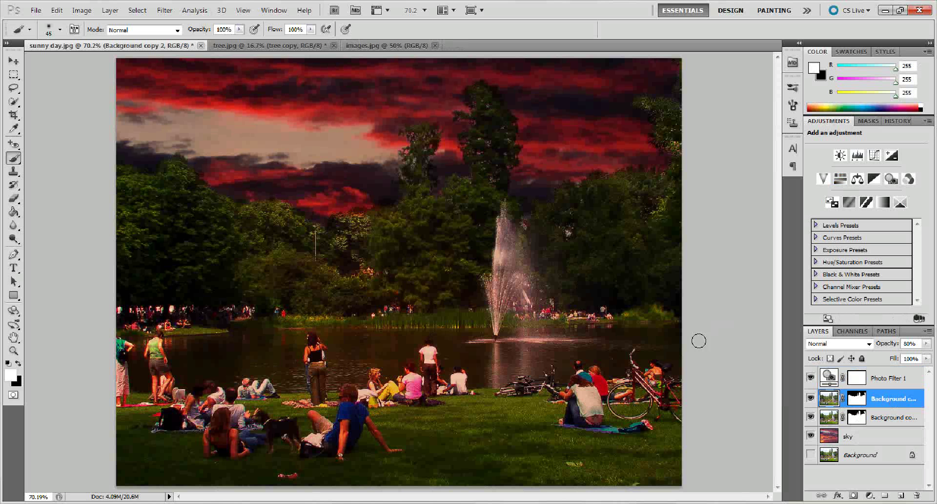
pyautogui.click(165, 11)
pyautogui.moveTo(191, 117)
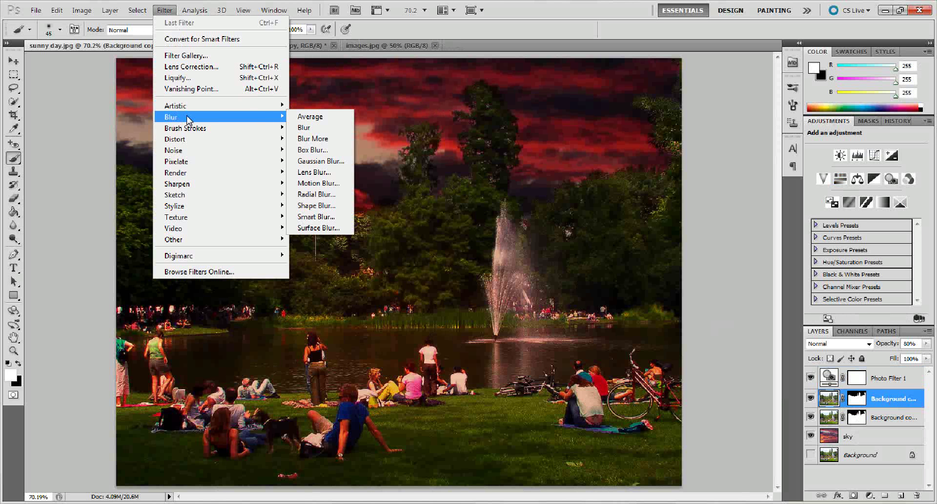
pyautogui.click(314, 228)
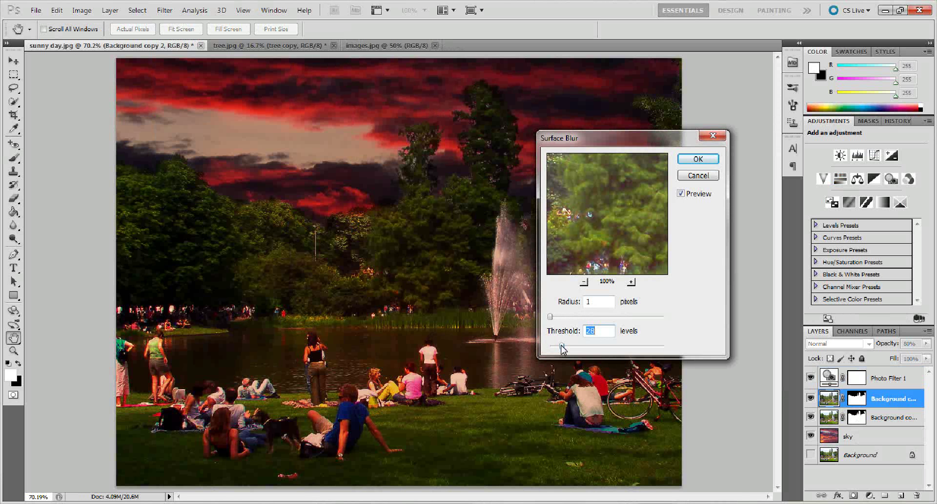
pyautogui.moveTo(561, 344); pyautogui.dragTo(552, 345)
pyautogui.click(703, 159)
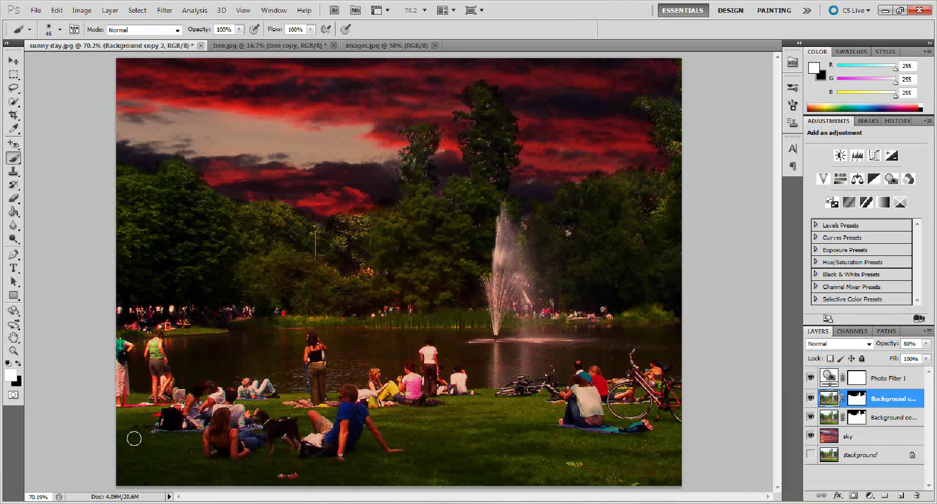
# Step: Re-enable the layer mask on the tree copy layer in tree.jpg and float that document in its own window over images.jpg
pyautogui.click(385, 51)
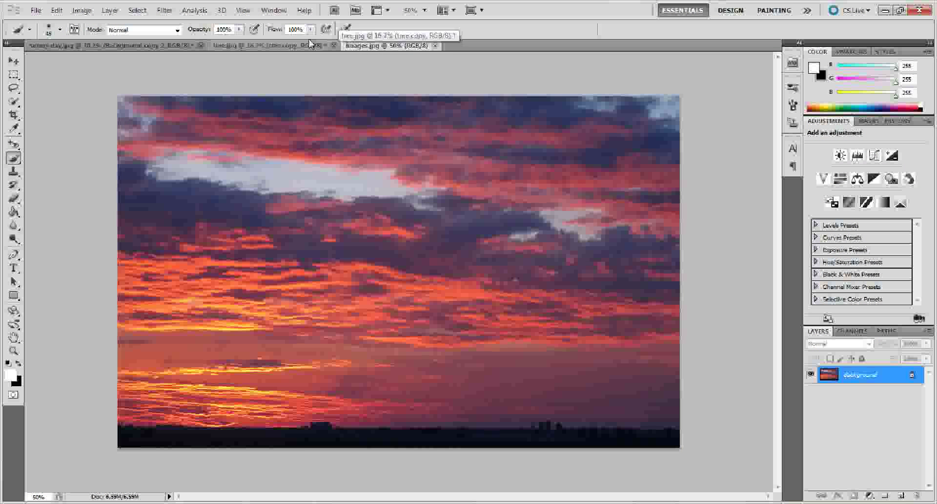
pyautogui.click(288, 47)
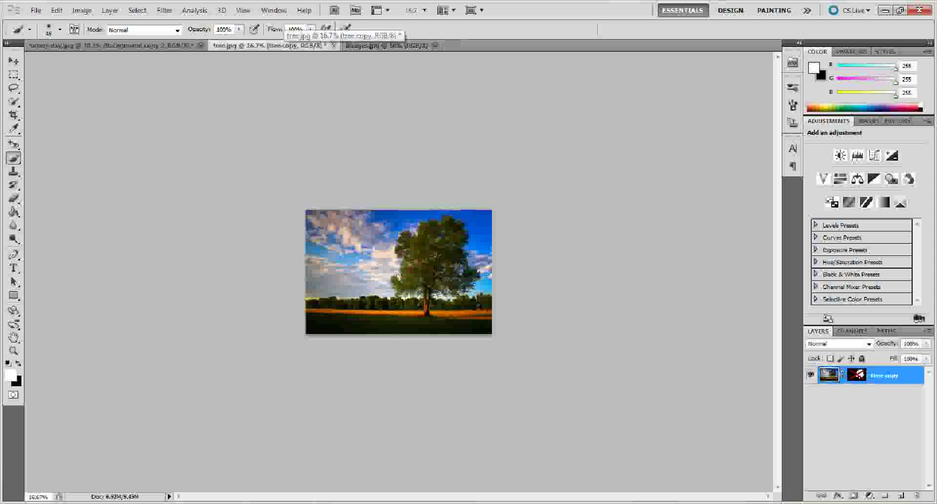
pyautogui.hotkey('ctrl', '+')
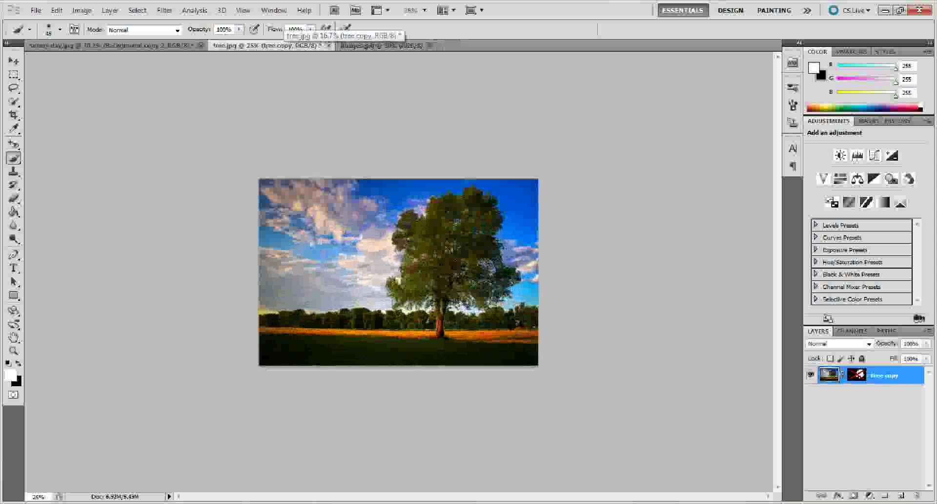
pyautogui.click(857, 375)
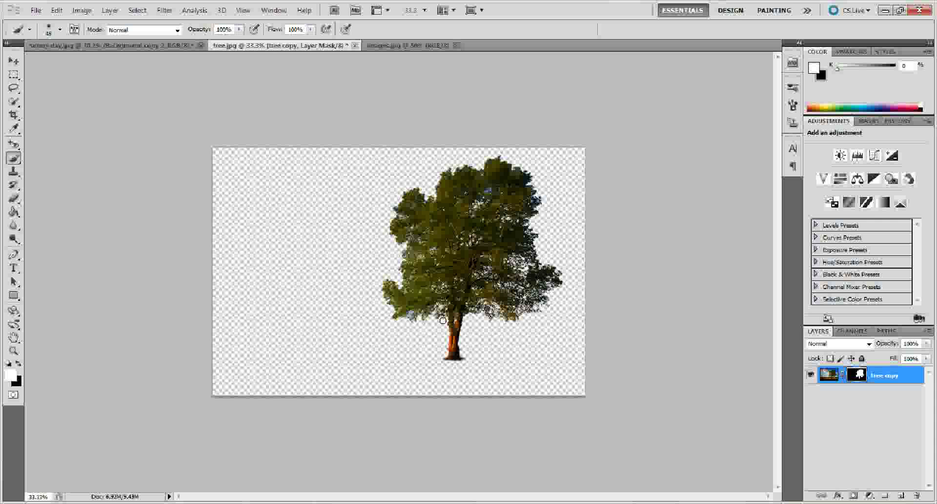
pyautogui.moveTo(282, 49); pyautogui.dragTo(240, 179)
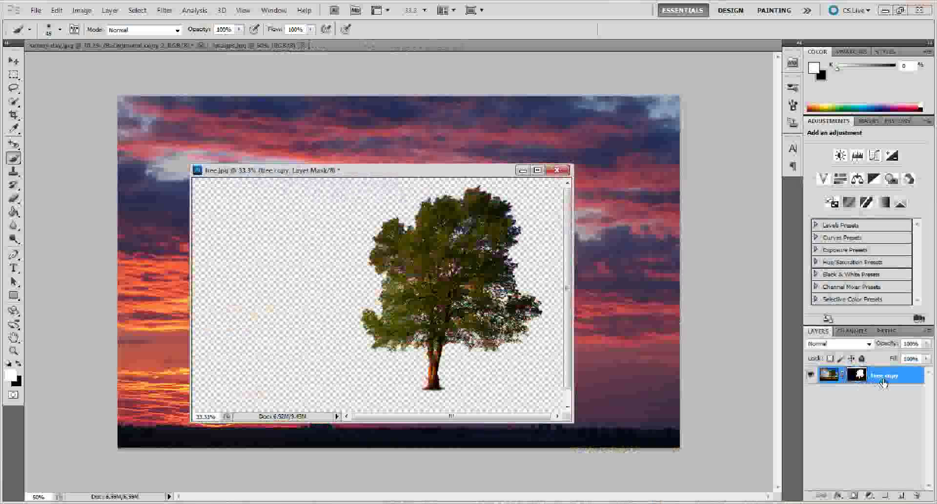
# Step: Copy the masked tree copy layer from tree.jpg into the sunny day.jpg document, directly below the Photo Filter layer
pyautogui.click(140, 45)
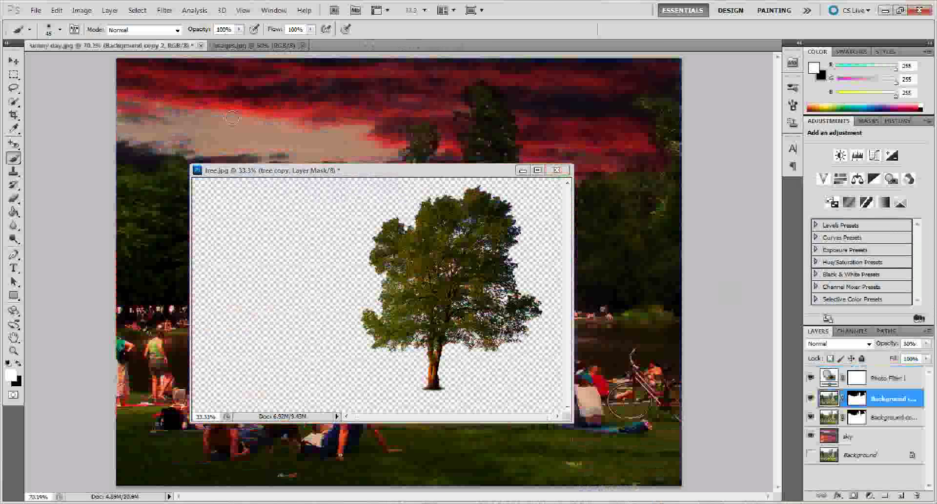
pyautogui.hotkey('ctrl', 'Tab')
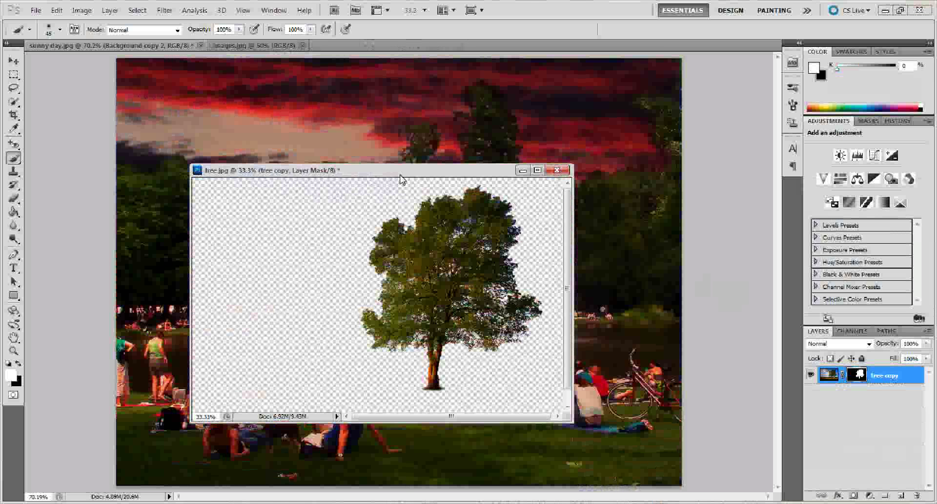
pyautogui.moveTo(881, 378); pyautogui.dragTo(630, 271)
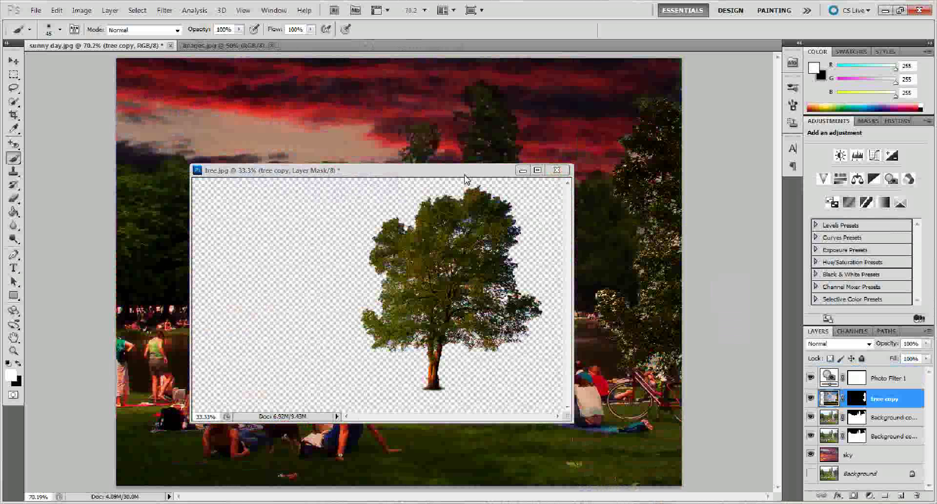
# Step: Dock the floating tree.jpg window with the other documents and move the tree in sunny day.jpg to the park's left edge
pyautogui.moveTo(461, 172); pyautogui.dragTo(341, 49)
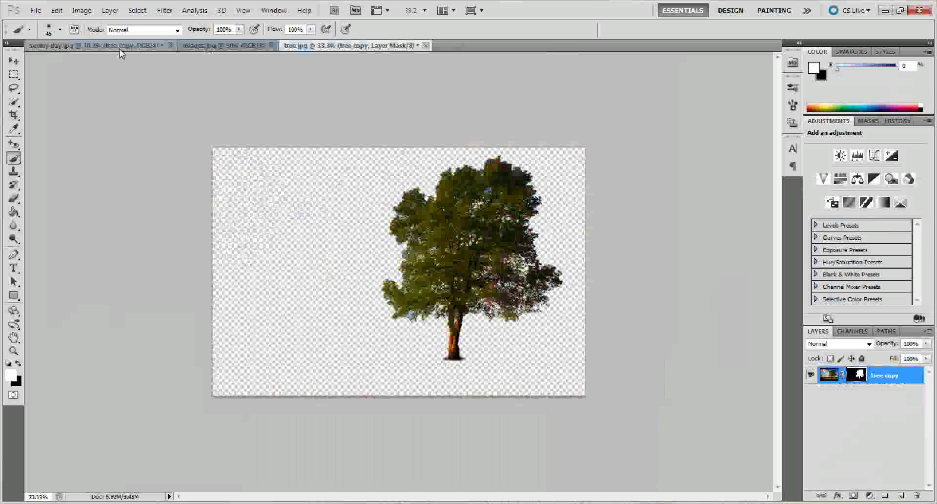
pyautogui.click(122, 46)
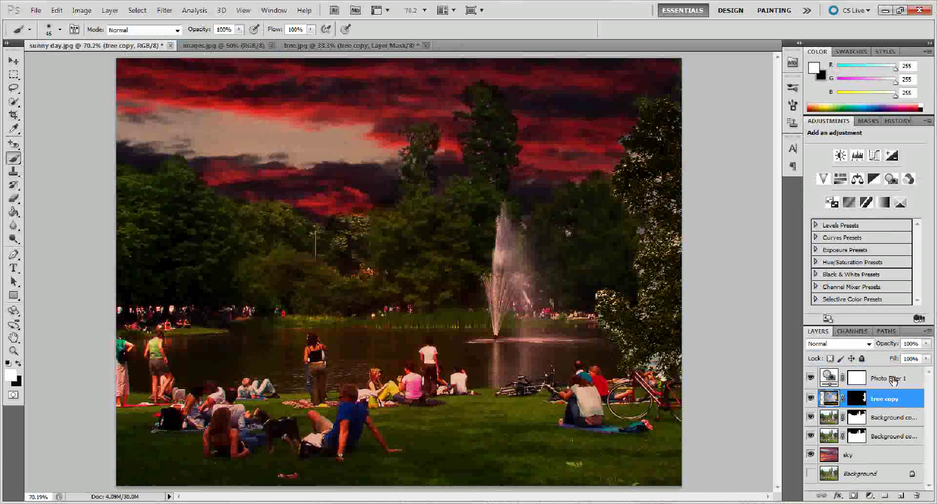
pyautogui.press('v')
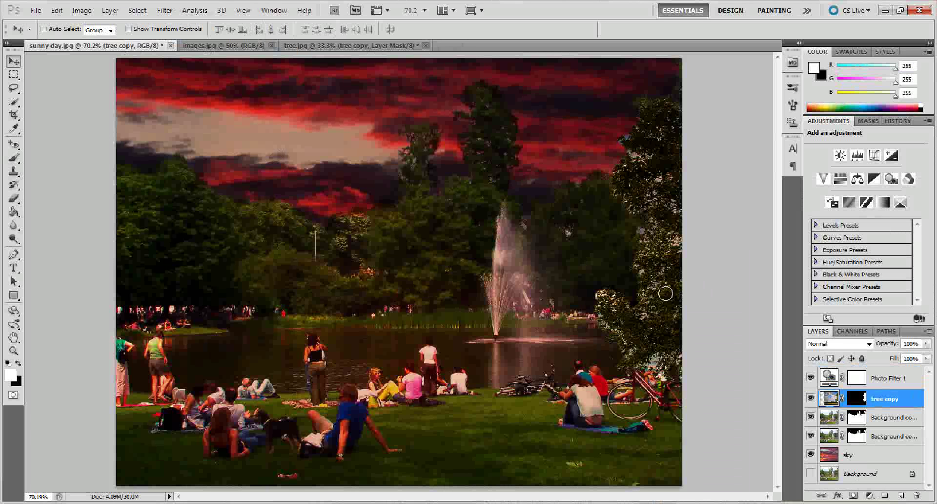
pyautogui.moveTo(627, 290); pyautogui.dragTo(47, 276)
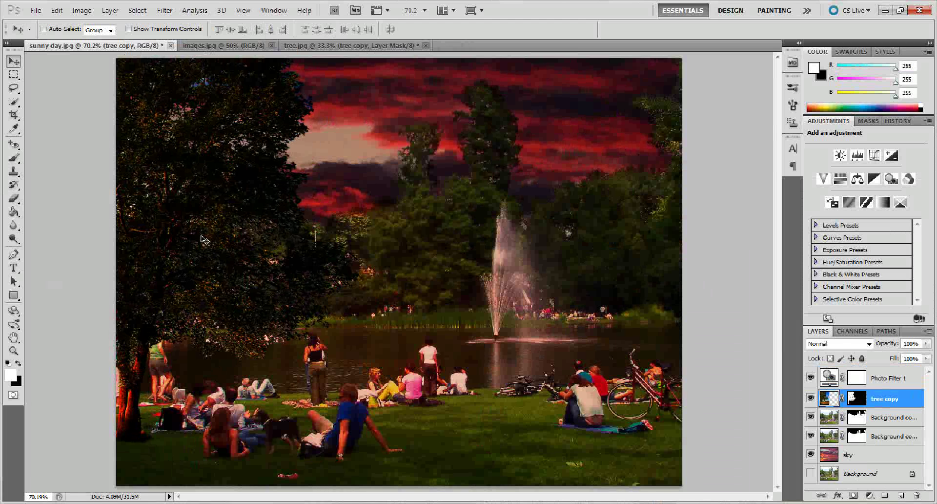
# Step: Partly erase the Photo Filter 1 layer mask over the tree, using a soft 108 px eraser at 50% opacity
pyautogui.click(860, 382)
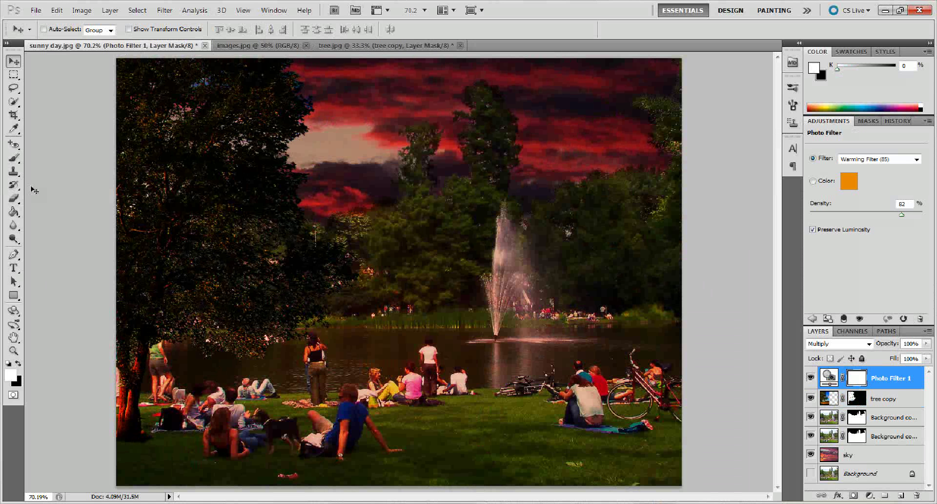
pyautogui.click(13, 198)
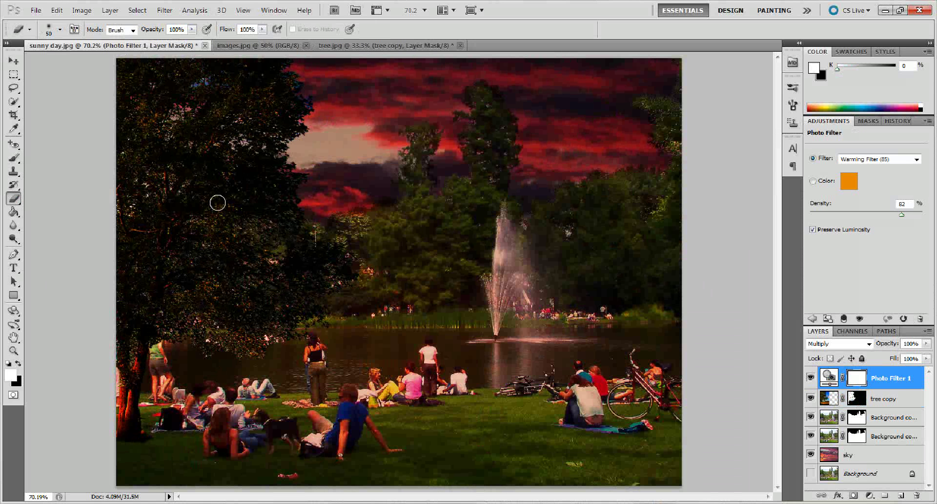
pyautogui.click(60, 29)
pyautogui.click(78, 62)
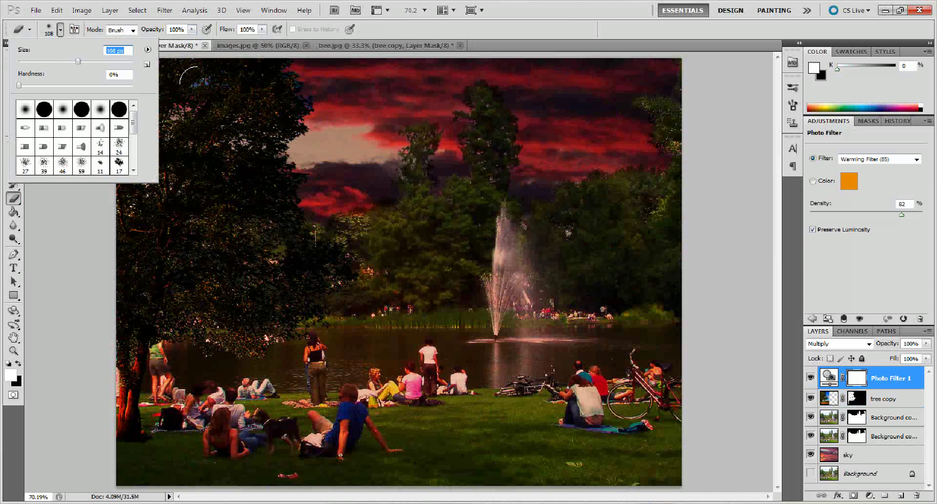
pyautogui.click(190, 30)
pyautogui.click(190, 30)
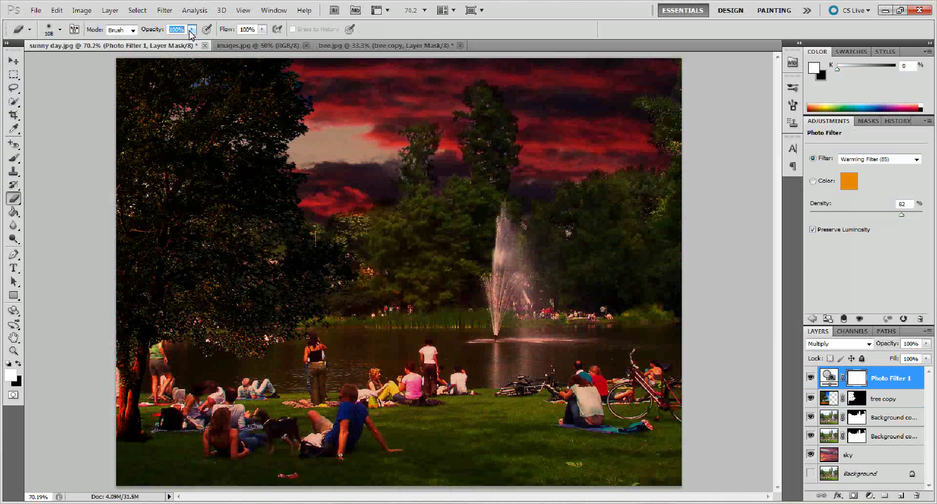
pyautogui.write('50')
pyautogui.moveTo(143, 79)
pyautogui.mouseDown()
pyautogui.moveTo(251, 99)
pyautogui.moveTo(274, 86)
pyautogui.moveTo(241, 73)
pyautogui.moveTo(300, 92)
pyautogui.moveTo(279, 147)
pyautogui.moveTo(256, 164)
pyautogui.moveTo(192, 165)
pyautogui.moveTo(305, 237)
pyautogui.moveTo(276, 187)
pyautogui.moveTo(228, 181)
pyautogui.moveTo(339, 272)
pyautogui.moveTo(345, 217)
pyautogui.moveTo(320, 287)
pyautogui.moveTo(272, 311)
pyautogui.moveTo(283, 301)
pyautogui.moveTo(304, 313)
pyautogui.moveTo(231, 340)
pyautogui.moveTo(147, 327)
pyautogui.moveTo(128, 424)
pyautogui.moveTo(138, 428)
pyautogui.moveTo(129, 405)
pyautogui.moveTo(148, 136)
pyautogui.moveTo(131, 171)
pyautogui.moveTo(186, 260)
pyautogui.moveTo(199, 186)
pyautogui.moveTo(233, 268)
pyautogui.moveTo(264, 178)
pyautogui.mouseUp()
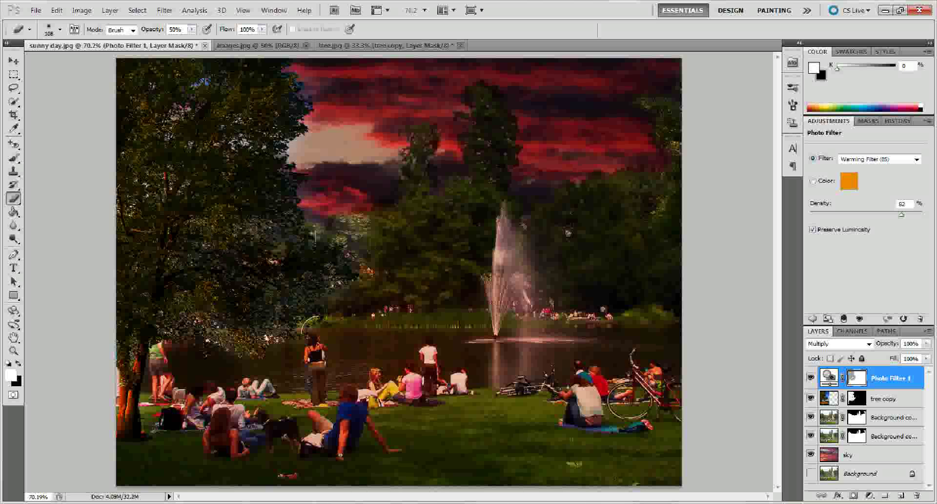
pyautogui.hotkey('ctrl', 'z')
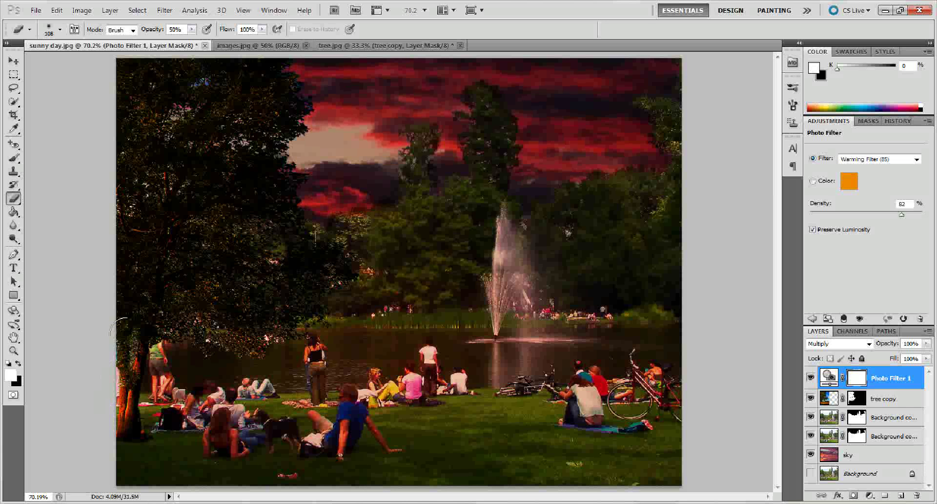
pyautogui.moveTo(169, 300)
pyautogui.mouseDown()
pyautogui.moveTo(209, 308)
pyautogui.moveTo(238, 325)
pyautogui.moveTo(295, 298)
pyautogui.moveTo(314, 269)
pyautogui.moveTo(314, 254)
pyautogui.moveTo(268, 227)
pyautogui.moveTo(257, 174)
pyautogui.moveTo(277, 120)
pyautogui.moveTo(256, 76)
pyautogui.moveTo(280, 110)
pyautogui.moveTo(237, 115)
pyautogui.moveTo(239, 59)
pyautogui.moveTo(258, 230)
pyautogui.moveTo(227, 174)
pyautogui.moveTo(222, 233)
pyautogui.moveTo(228, 113)
pyautogui.moveTo(240, 172)
pyautogui.moveTo(186, 231)
pyautogui.moveTo(193, 316)
pyautogui.moveTo(199, 226)
pyautogui.moveTo(204, 261)
pyautogui.moveTo(157, 273)
pyautogui.moveTo(160, 235)
pyautogui.moveTo(141, 294)
pyautogui.moveTo(126, 74)
pyautogui.moveTo(188, 64)
pyautogui.moveTo(139, 128)
pyautogui.moveTo(189, 95)
pyautogui.moveTo(173, 156)
pyautogui.moveTo(220, 89)
pyautogui.moveTo(163, 278)
pyautogui.moveTo(135, 295)
pyautogui.moveTo(194, 308)
pyautogui.mouseUp()
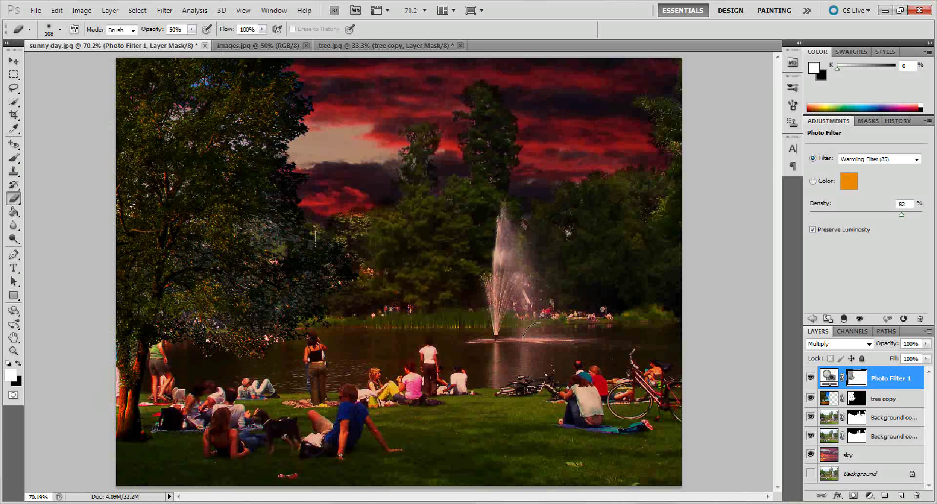
# Step: Set the tree copy layer's blend mode to Multiply
pyautogui.click(903, 398)
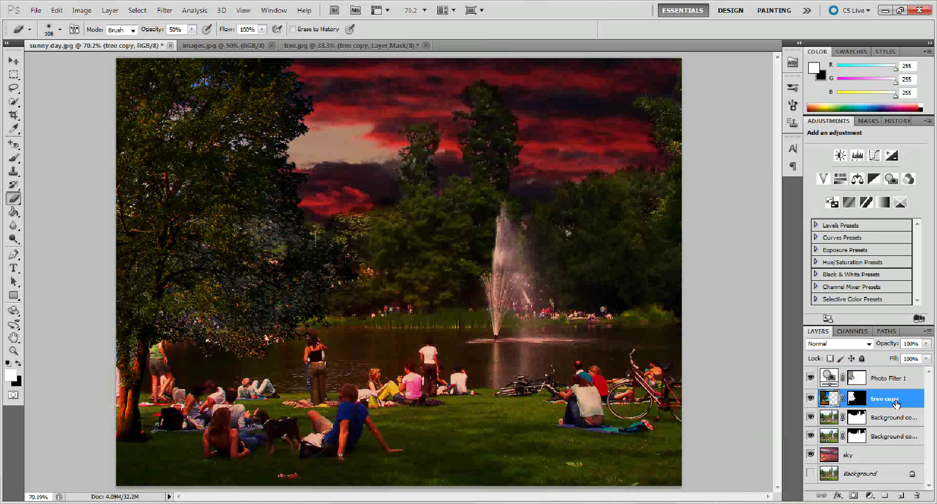
pyautogui.click(860, 343)
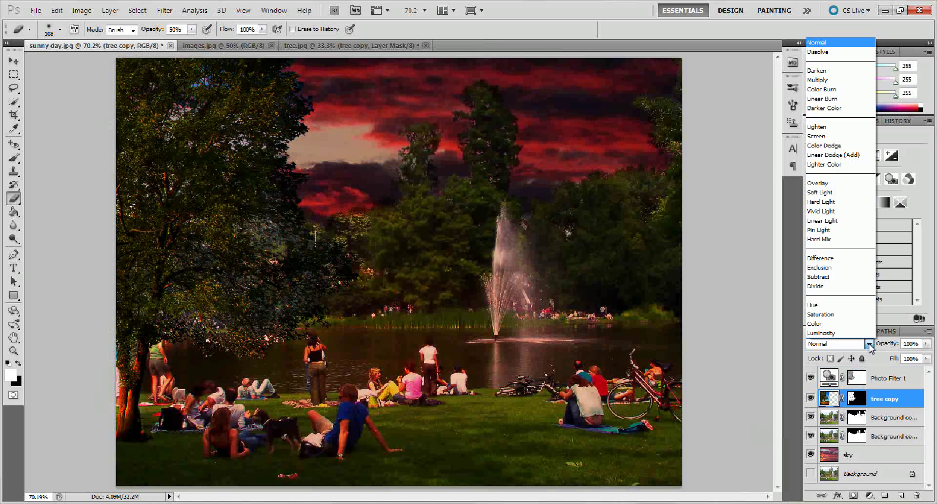
pyautogui.click(825, 80)
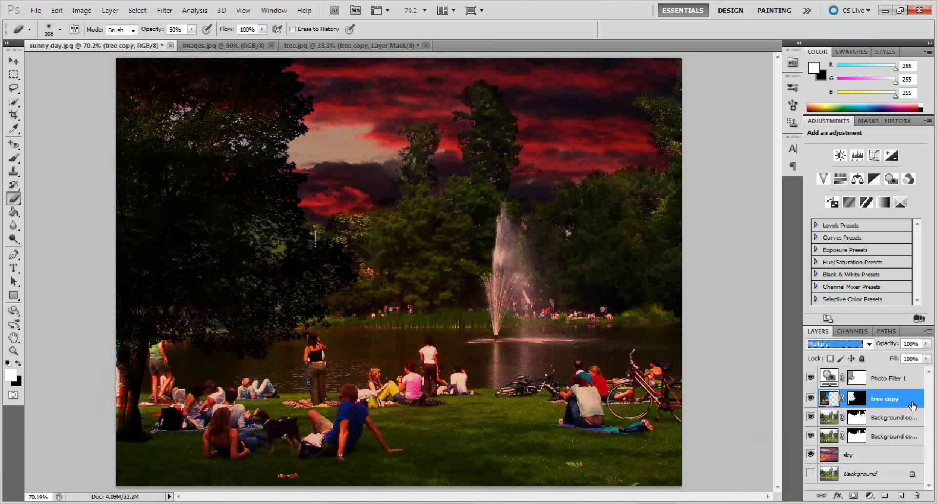
# Step: Duplicate the tree copy layer and set the duplicate's blend mode to Normal
pyautogui.hotkey('ctrl', 'j')
pyautogui.click(869, 343)
pyautogui.click(817, 43)
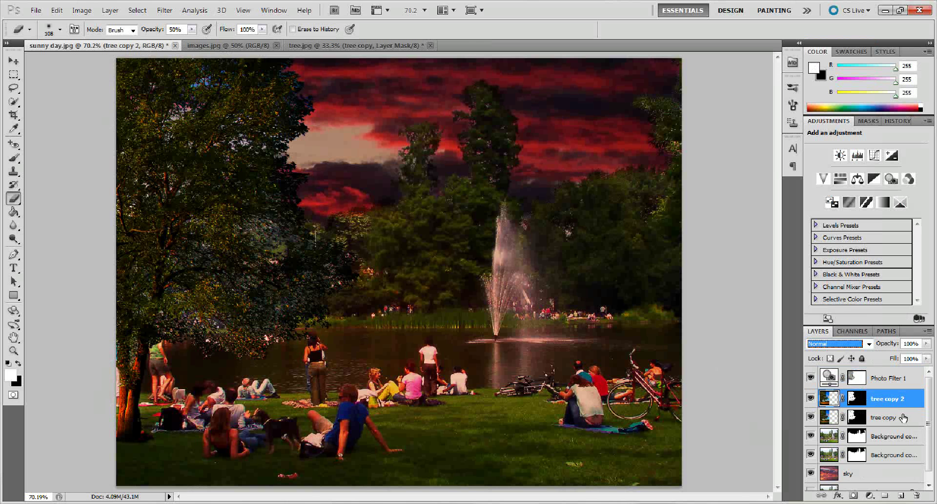
pyautogui.moveTo(903, 417)
pyautogui.mouseDown()
pyautogui.moveTo(901, 480)
pyautogui.moveTo(902, 417)
pyautogui.mouseUp()
# Step: Try opacities of 50% and 75% on the tree copy 2 layer and restore it to 100%
pyautogui.click(905, 398)
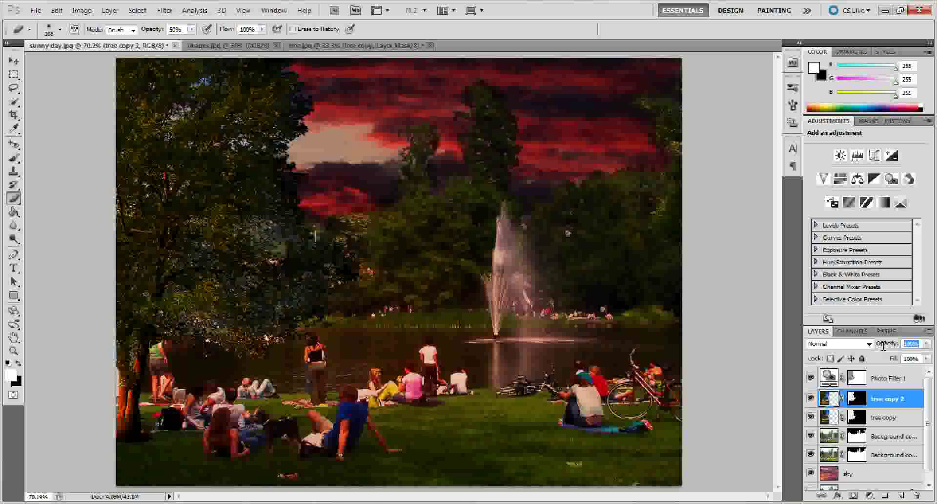
pyautogui.write('5075')
pyautogui.moveTo(919, 343); pyautogui.dragTo(877, 345)
pyautogui.write('75')
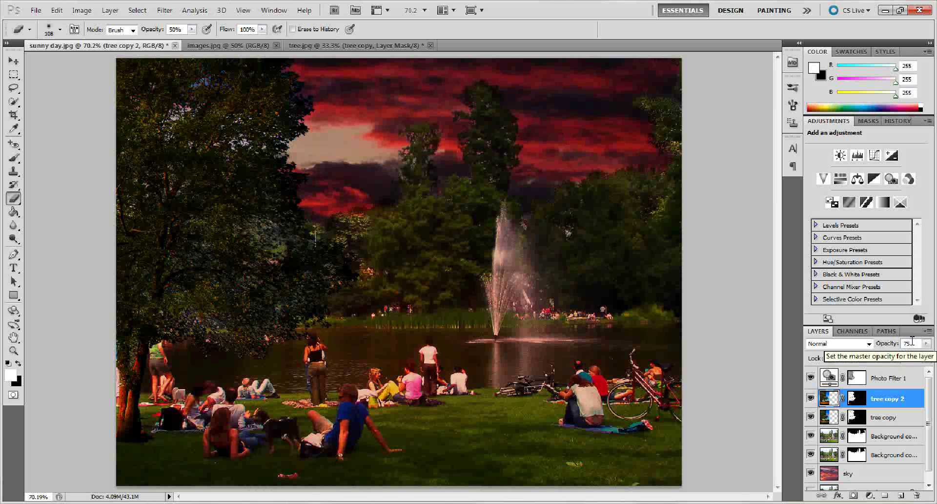
pyautogui.click(890, 345)
pyautogui.write('100')
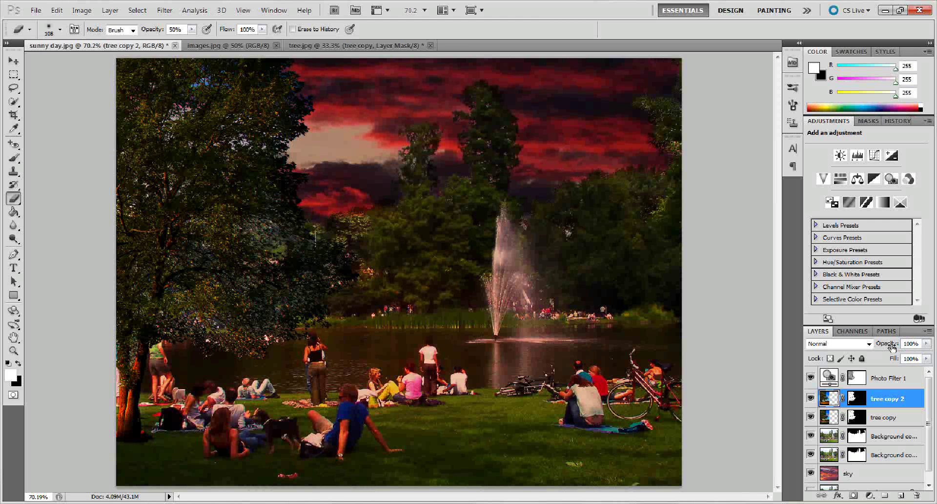
# Step: Partly erase the tree copy 2 layer mask over the bluish and pale gaps in the foliage with a soft 50% eraser
pyautogui.click(858, 399)
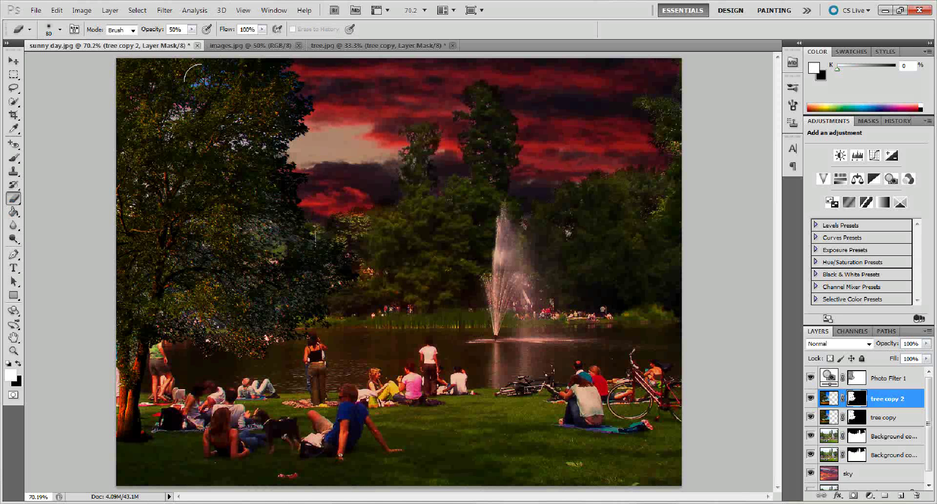
pyautogui.moveTo(196, 78)
pyautogui.mouseDown()
pyautogui.moveTo(218, 85)
pyautogui.moveTo(197, 84)
pyautogui.moveTo(221, 87)
pyautogui.moveTo(223, 77)
pyautogui.moveTo(300, 94)
pyautogui.moveTo(280, 73)
pyautogui.moveTo(303, 100)
pyautogui.moveTo(289, 69)
pyautogui.moveTo(269, 86)
pyautogui.mouseUp()
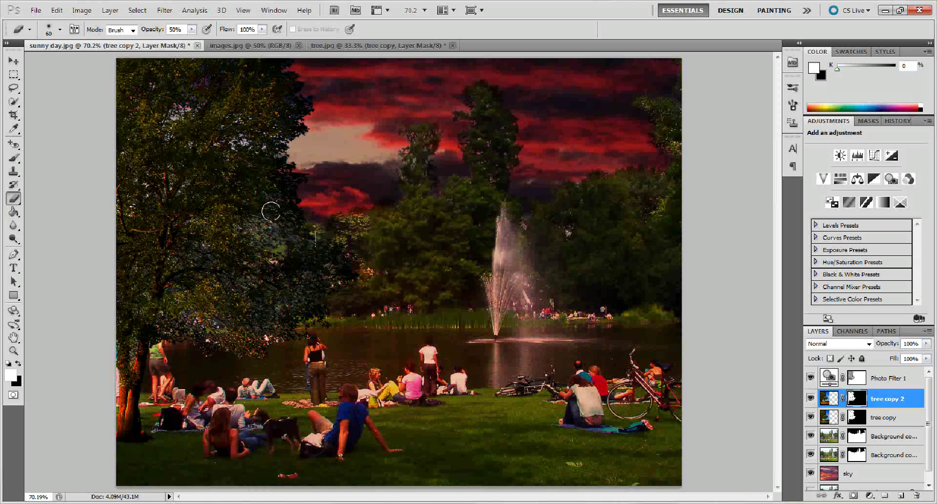
pyautogui.moveTo(266, 221); pyautogui.dragTo(273, 230)
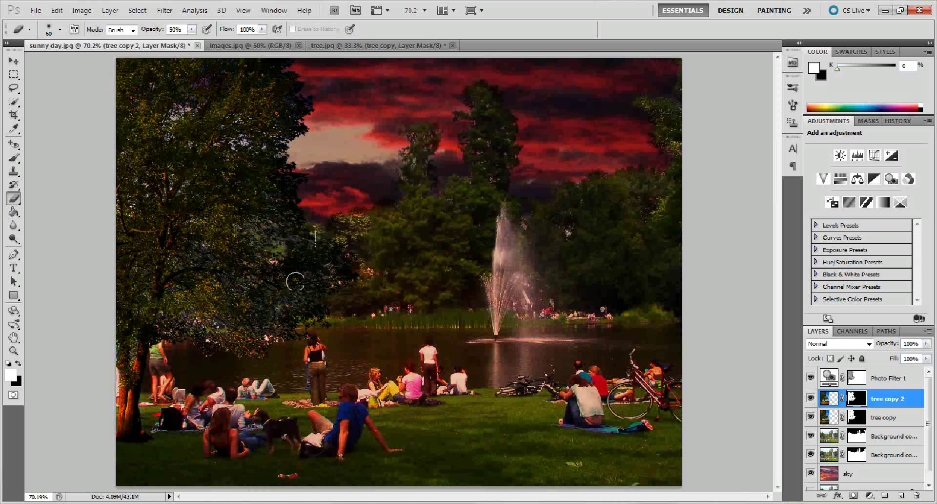
pyautogui.moveTo(276, 316)
pyautogui.mouseDown()
pyautogui.moveTo(253, 303)
pyautogui.moveTo(218, 318)
pyautogui.moveTo(178, 318)
pyautogui.moveTo(261, 329)
pyautogui.moveTo(249, 312)
pyautogui.moveTo(299, 300)
pyautogui.moveTo(289, 307)
pyautogui.mouseUp()
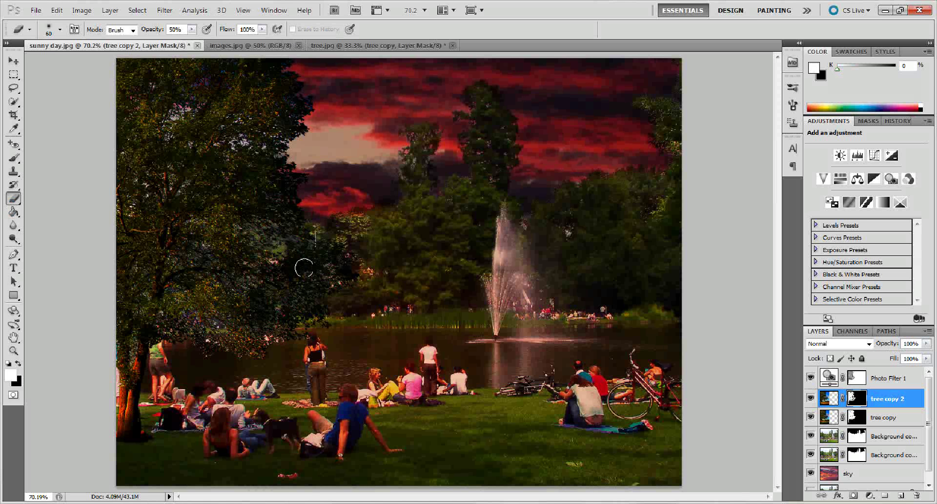
pyautogui.moveTo(304, 292)
pyautogui.mouseDown()
pyautogui.moveTo(299, 309)
pyautogui.moveTo(215, 322)
pyautogui.moveTo(269, 304)
pyautogui.moveTo(273, 330)
pyautogui.moveTo(227, 349)
pyautogui.moveTo(249, 354)
pyautogui.moveTo(168, 342)
pyautogui.moveTo(204, 340)
pyautogui.moveTo(330, 374)
pyautogui.mouseUp()
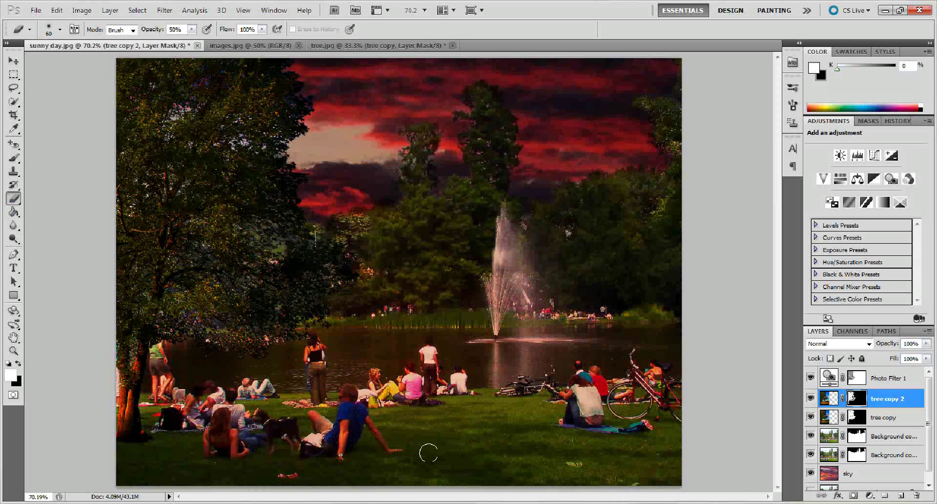
# Step: Rename the tree copy 2 layer as normal tree
pyautogui.click(912, 400)
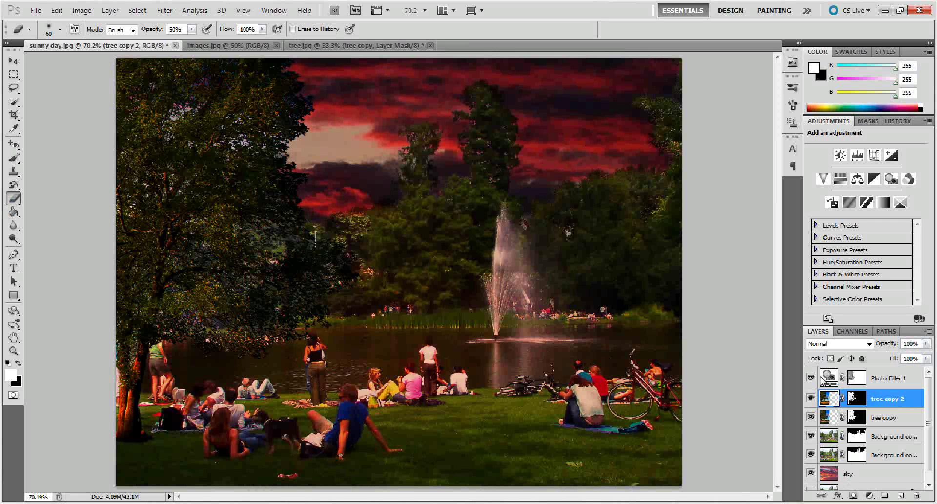
pyautogui.doubleClick(894, 401)
pyautogui.write('normal tree')
pyautogui.press('Return')
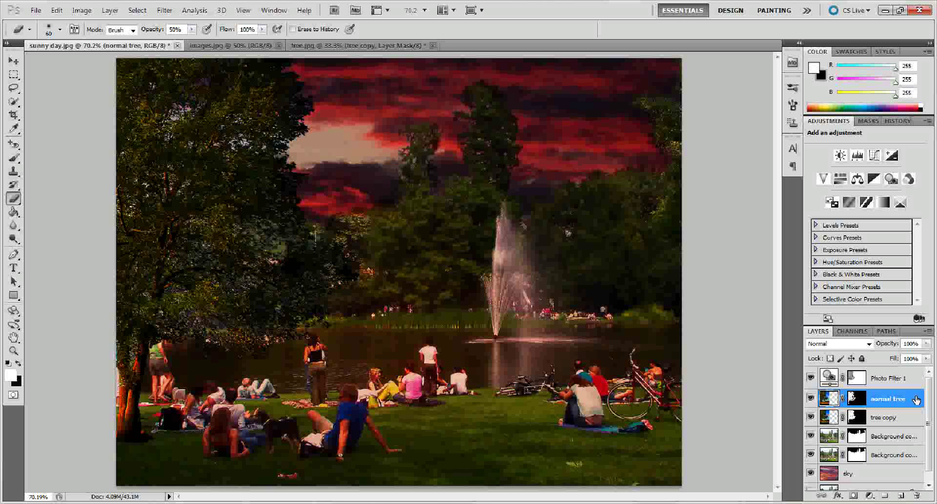
# Step: Duplicate the normal tree layer, name the duplicate shadow and place it directly below the tree copy layer
pyautogui.moveTo(915, 400); pyautogui.dragTo(905, 466)
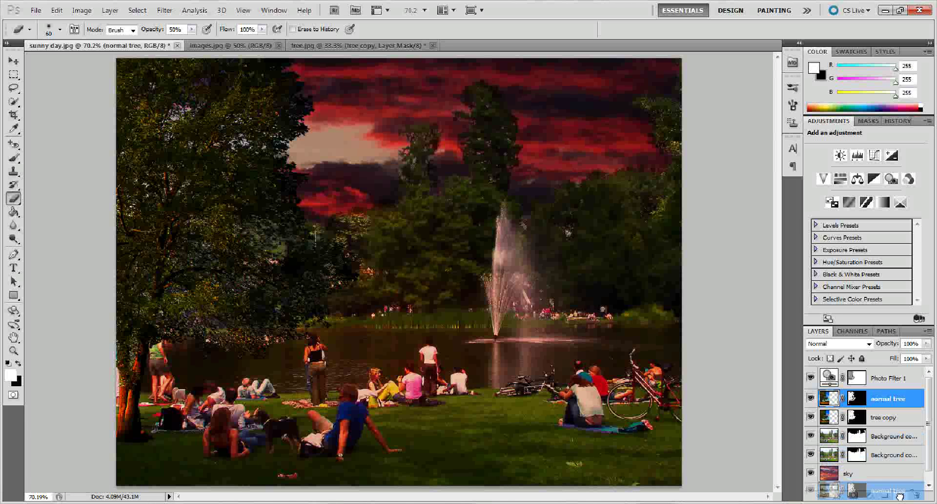
pyautogui.moveTo(900, 495); pyautogui.dragTo(900, 495)
pyautogui.doubleClick(886, 398)
pyautogui.write('s')
pyautogui.press('Return')
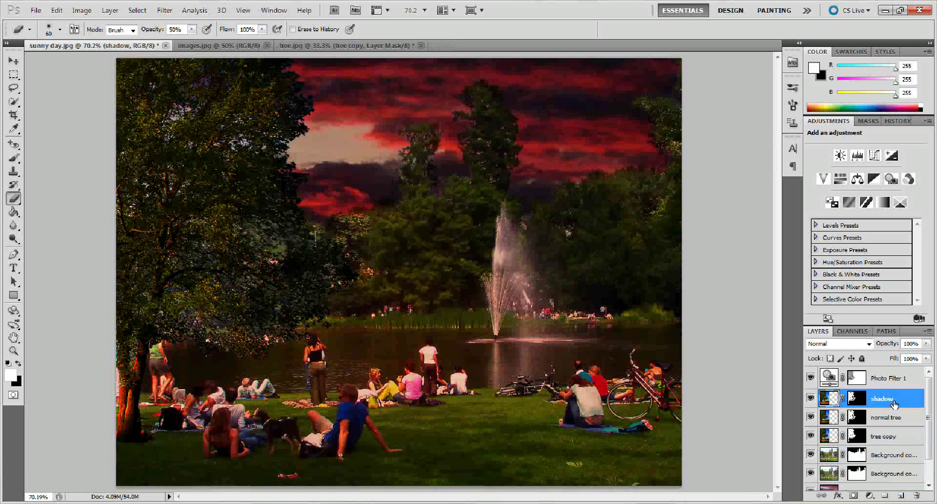
pyautogui.moveTo(898, 399); pyautogui.dragTo(901, 444)
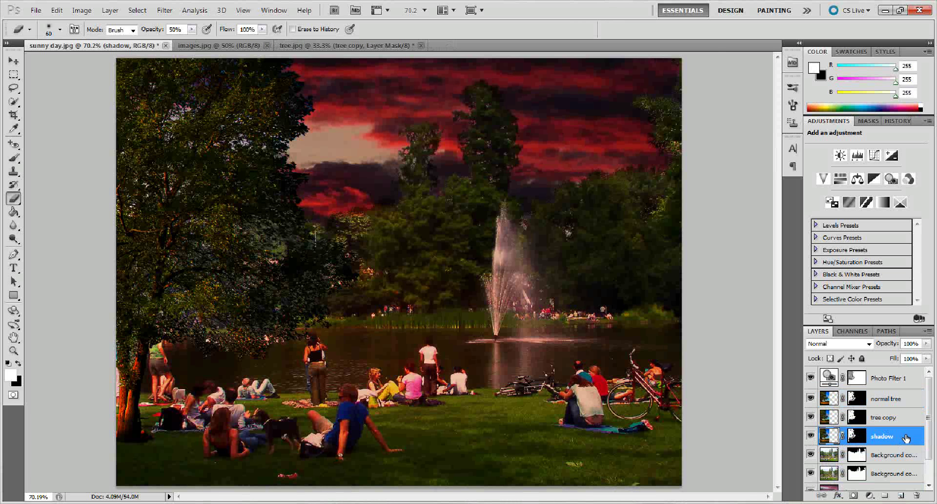
# Step: Give the shadow layer a near-black #030303 Color Overlay, collapse its effects list and move the black tree to the right of the original trunk
pyautogui.doubleClick(906, 438)
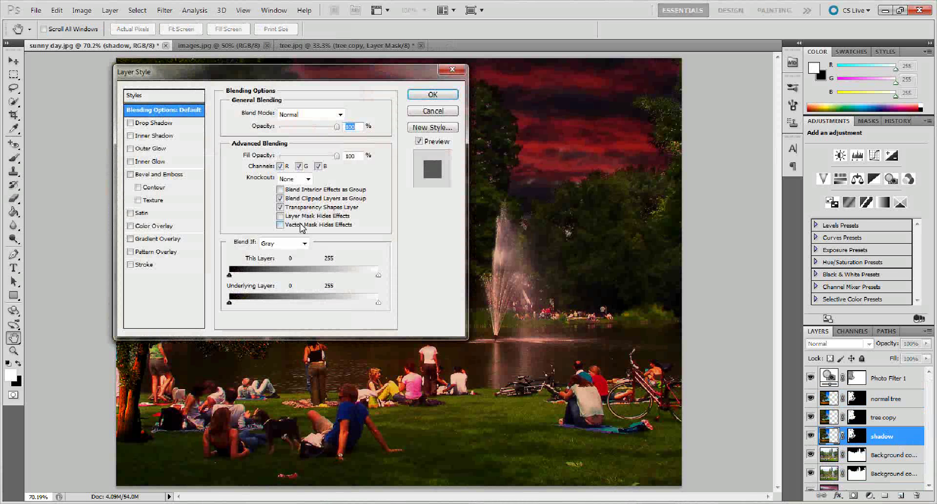
pyautogui.click(155, 225)
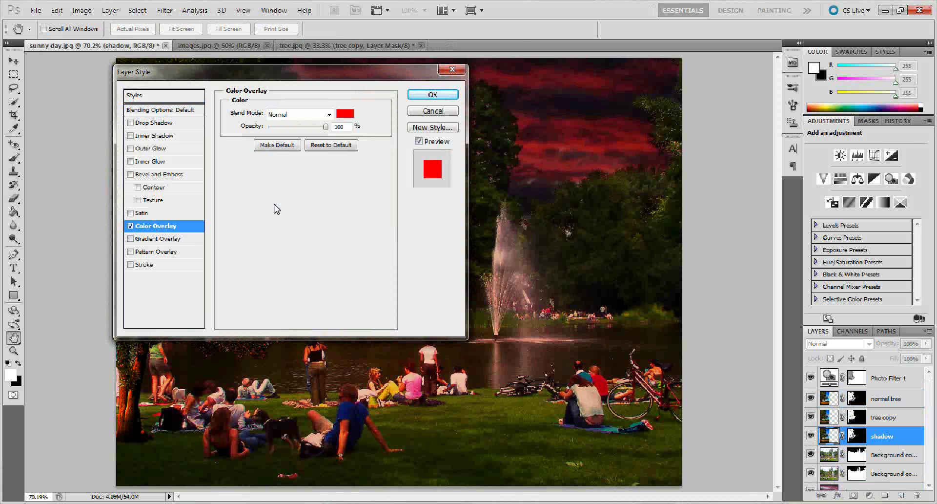
pyautogui.click(345, 113)
pyautogui.click(594, 267)
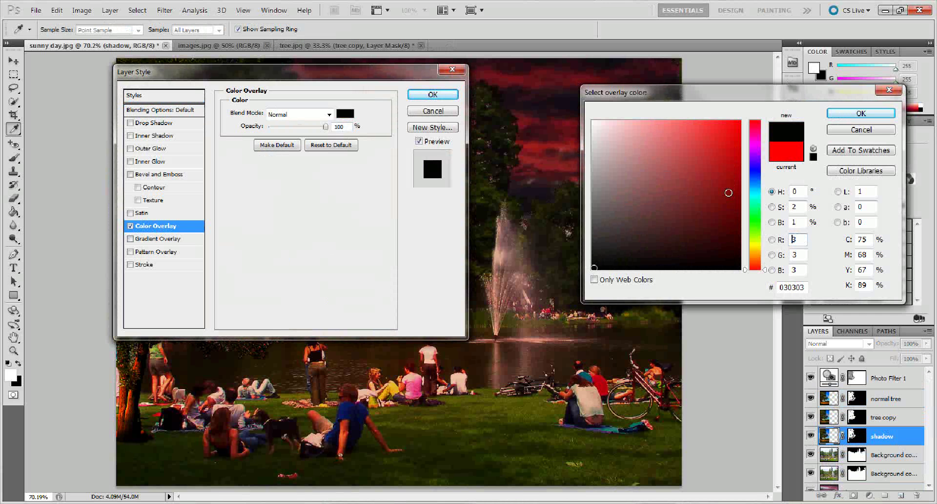
pyautogui.click(861, 114)
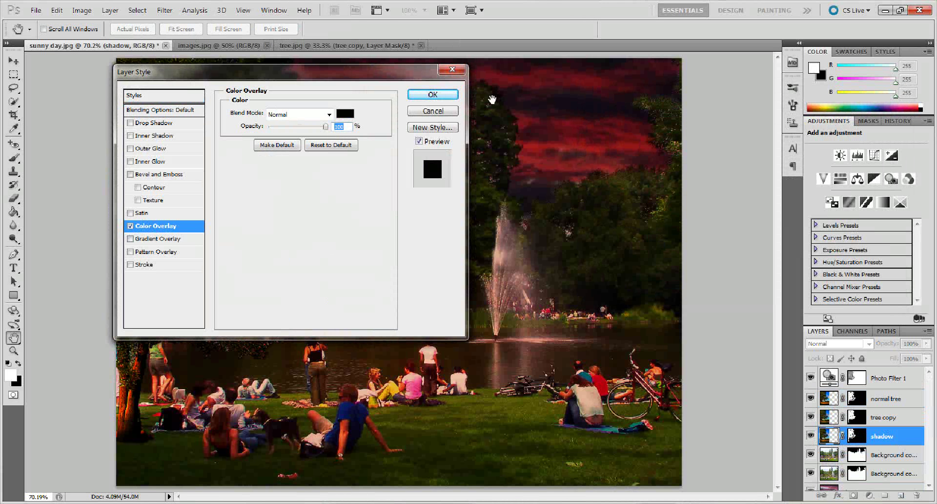
pyautogui.click(433, 95)
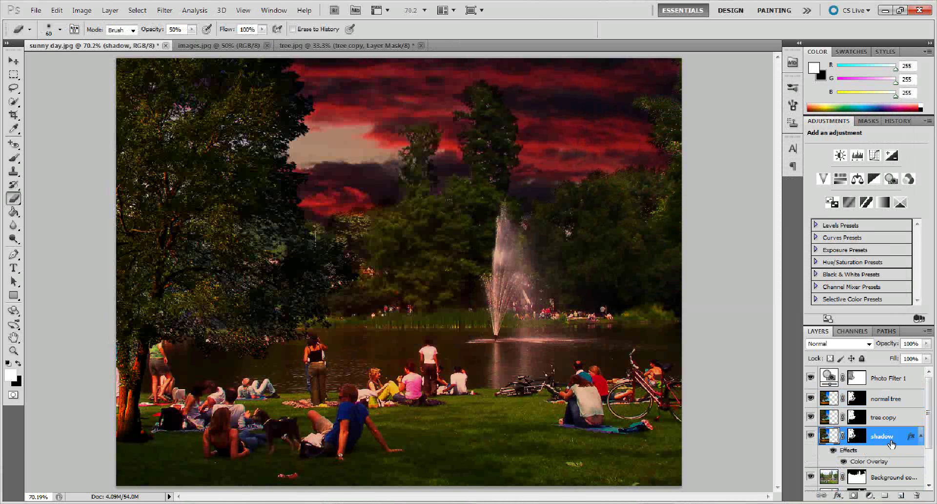
pyautogui.click(921, 435)
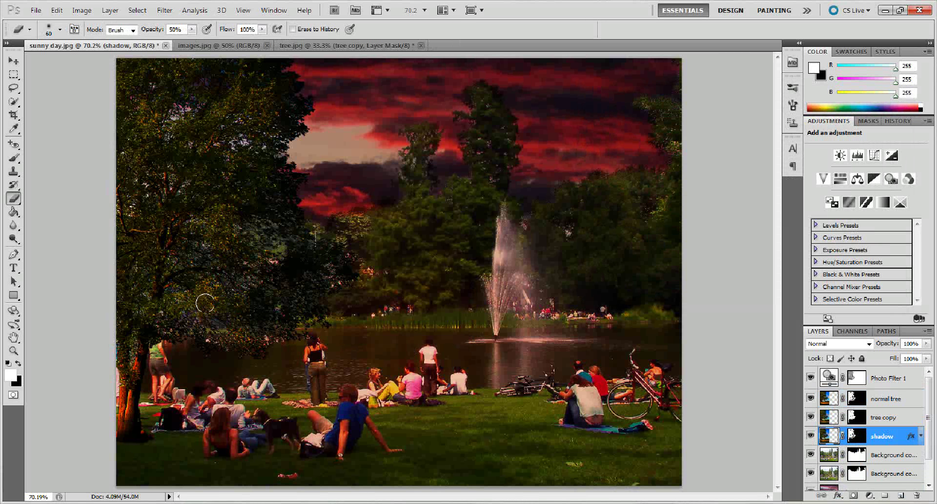
pyautogui.press('v')
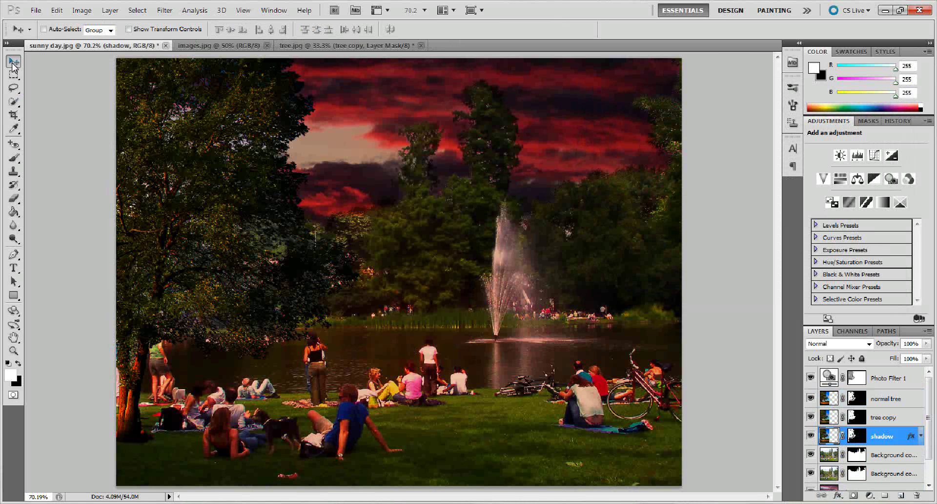
pyautogui.moveTo(241, 284); pyautogui.dragTo(359, 307)
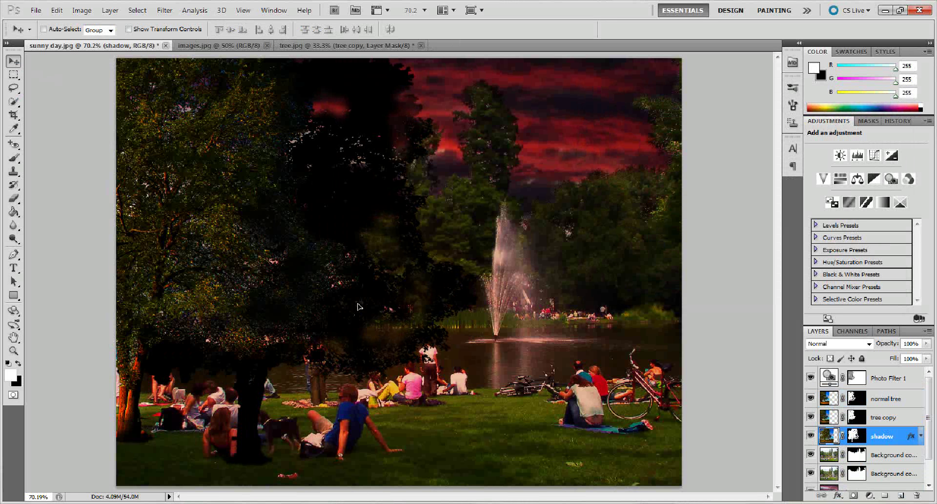
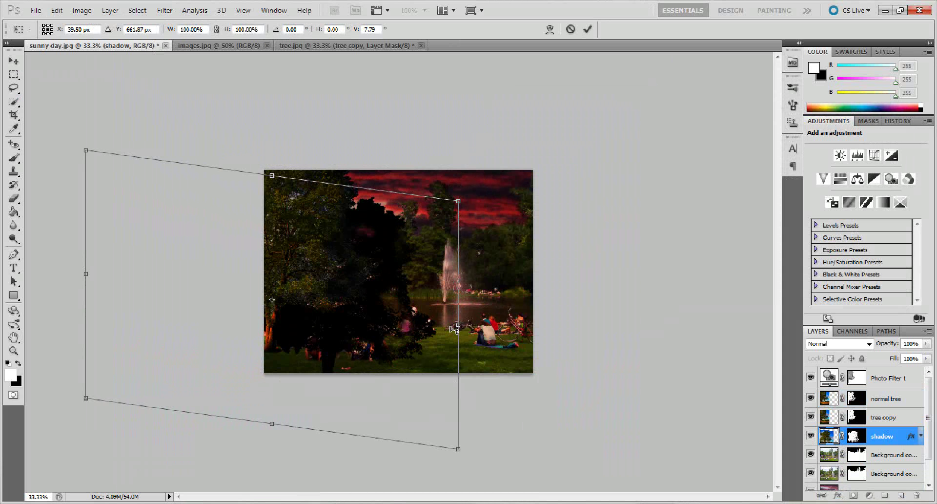
# Step: Try to skew the shadow layer horizontally to about -59° so the black tree leans across the scene
pyautogui.hotkey('ctrl', 'z')
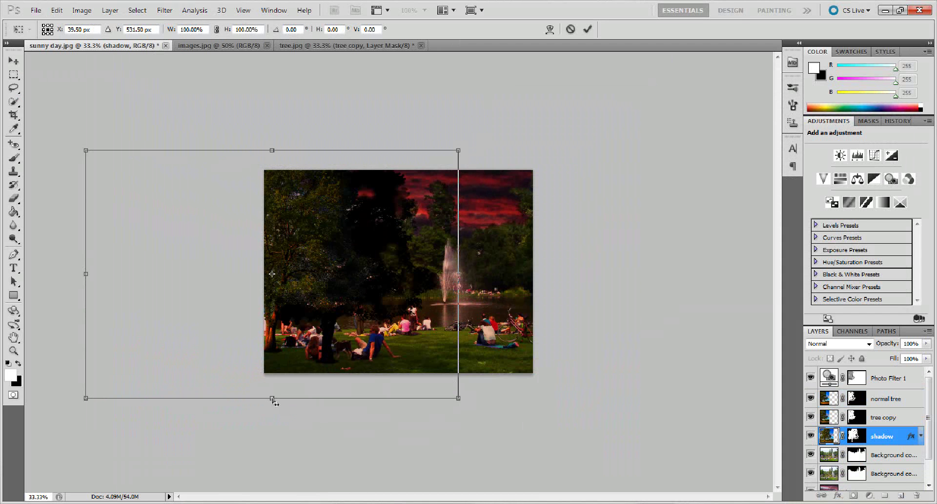
pyautogui.moveTo(272, 399); pyautogui.dragTo(217, 397)
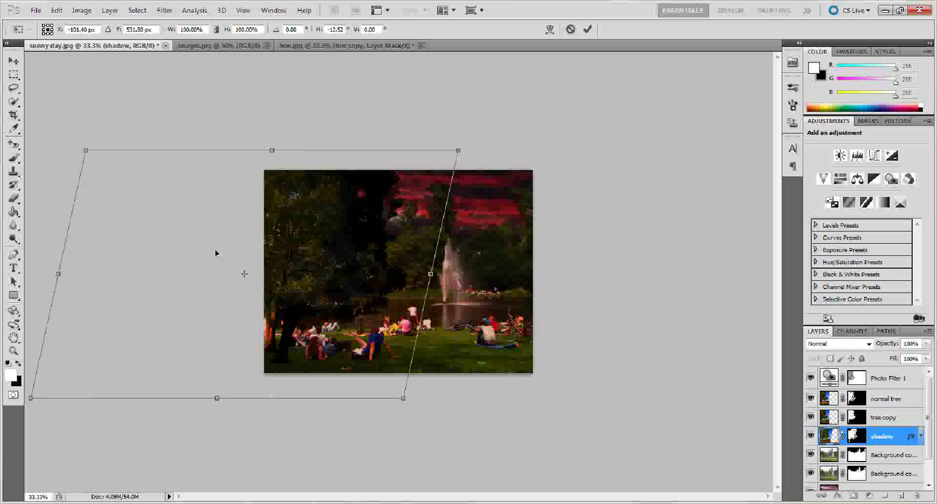
pyautogui.moveTo(272, 154); pyautogui.dragTo(446, 241)
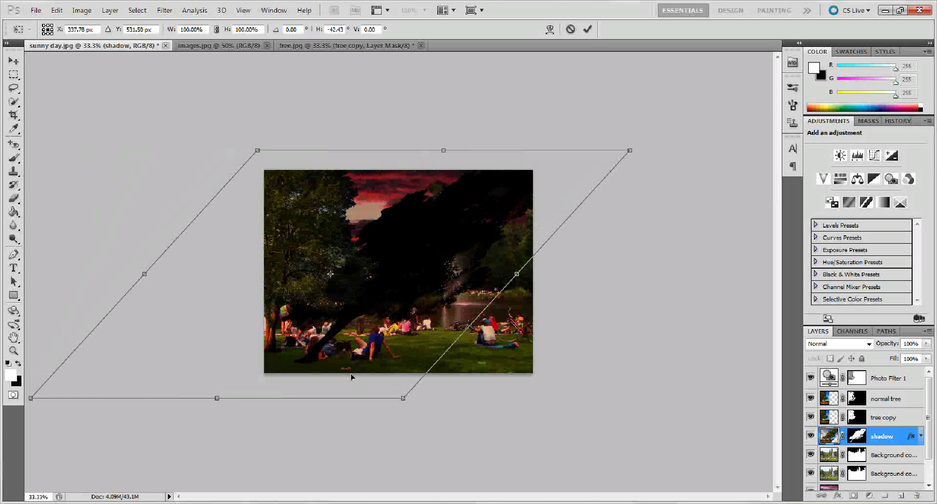
pyautogui.moveTo(218, 399); pyautogui.dragTo(184, 398)
pyautogui.moveTo(445, 151); pyautogui.dragTo(602, 309)
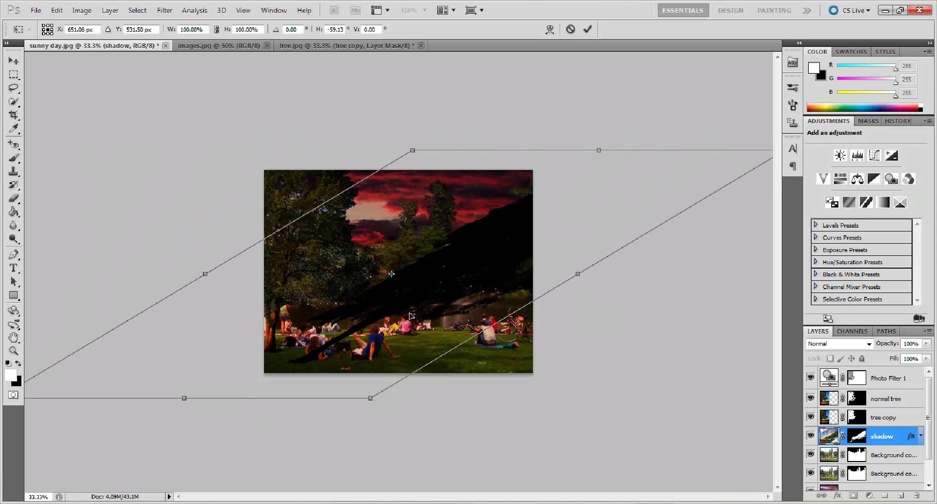
pyautogui.press('Return')
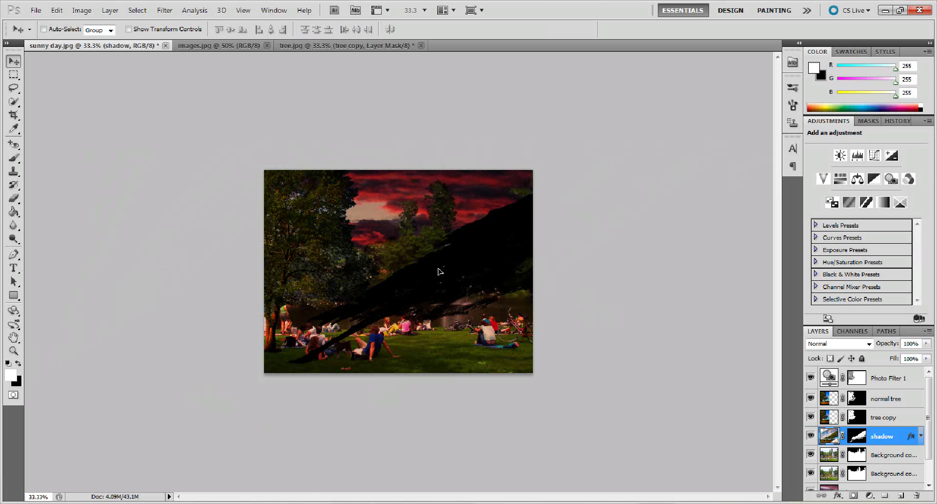
# Step: Distort the shadow layer so the black tree slants toward the fountain, and shift it toward the base of the tree trunk
pyautogui.click(57, 11)
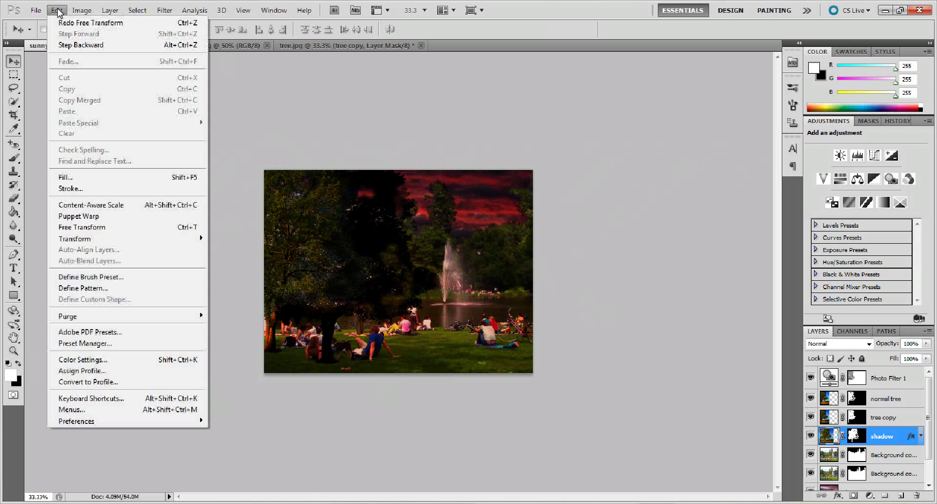
pyautogui.moveTo(123, 239)
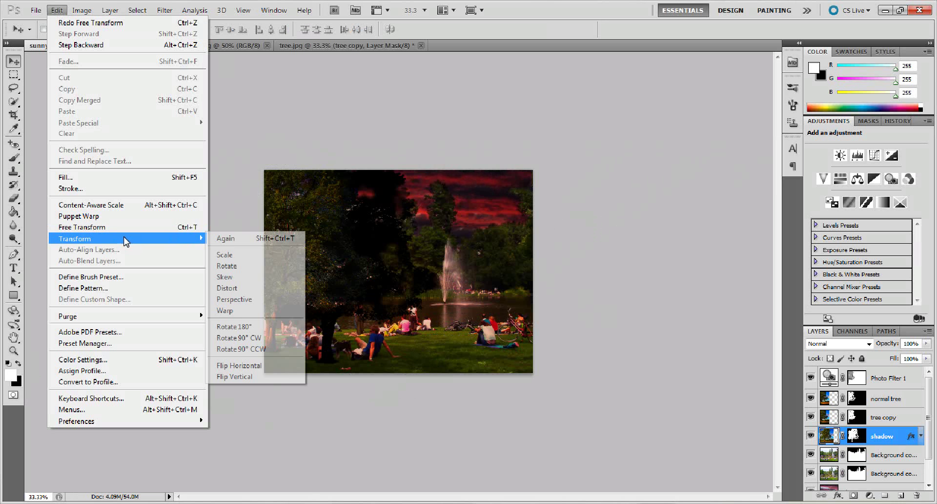
pyautogui.click(248, 289)
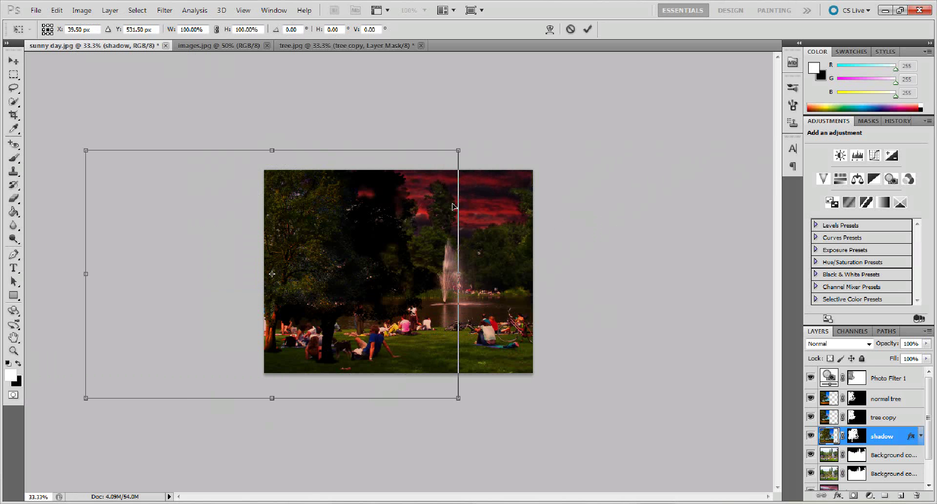
pyautogui.moveTo(461, 152); pyautogui.dragTo(495, 212)
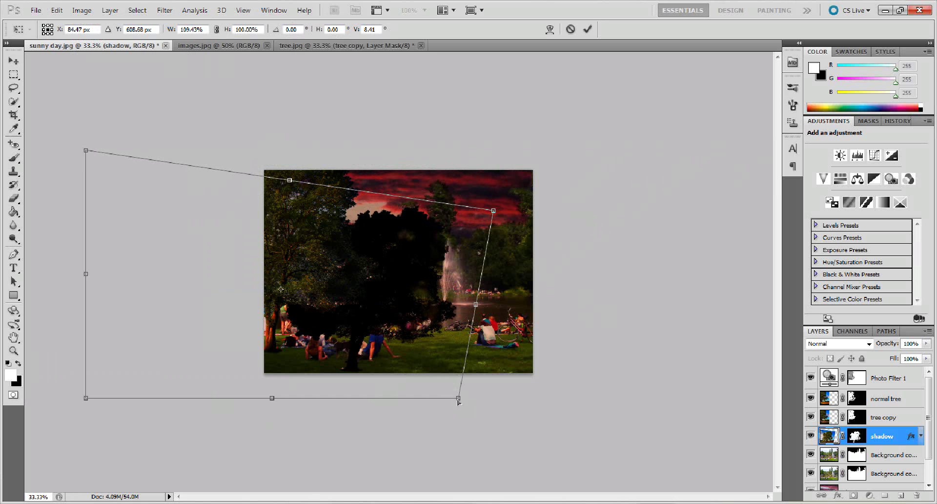
pyautogui.moveTo(458, 399); pyautogui.dragTo(378, 379)
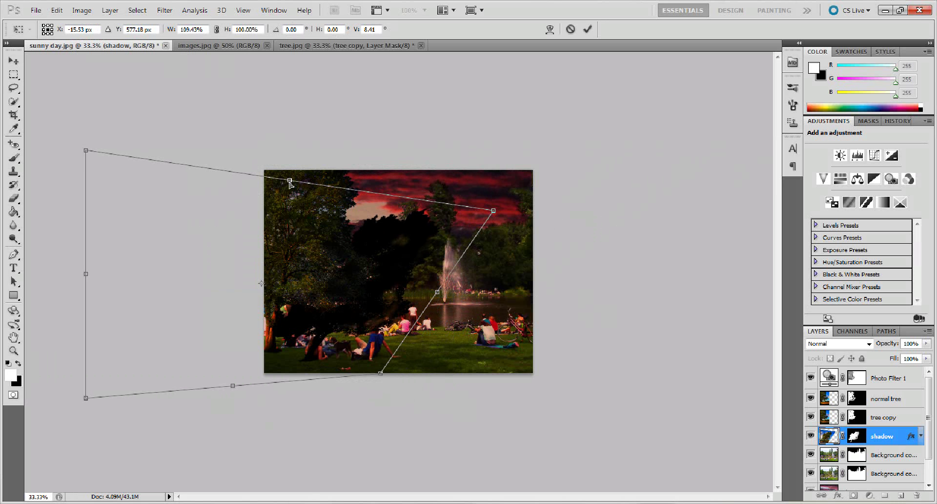
pyautogui.moveTo(290, 183); pyautogui.dragTo(371, 248)
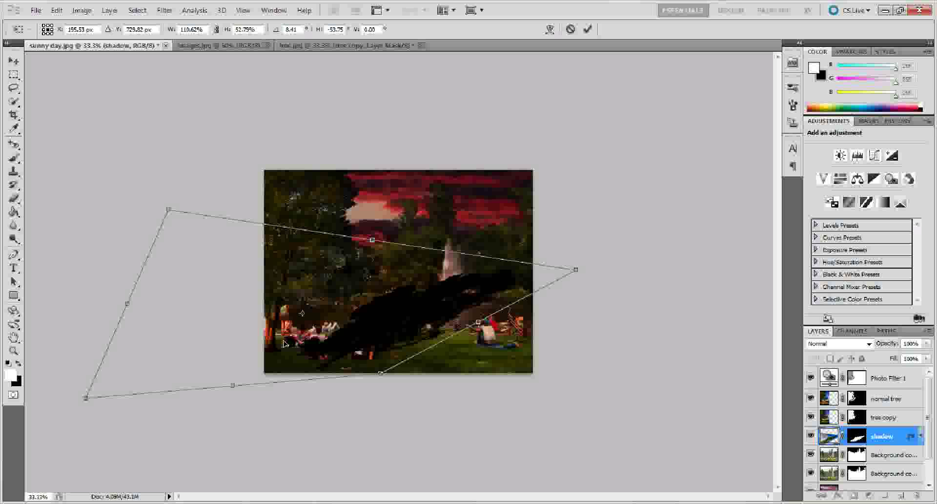
pyautogui.moveTo(329, 352); pyautogui.dragTo(285, 332)
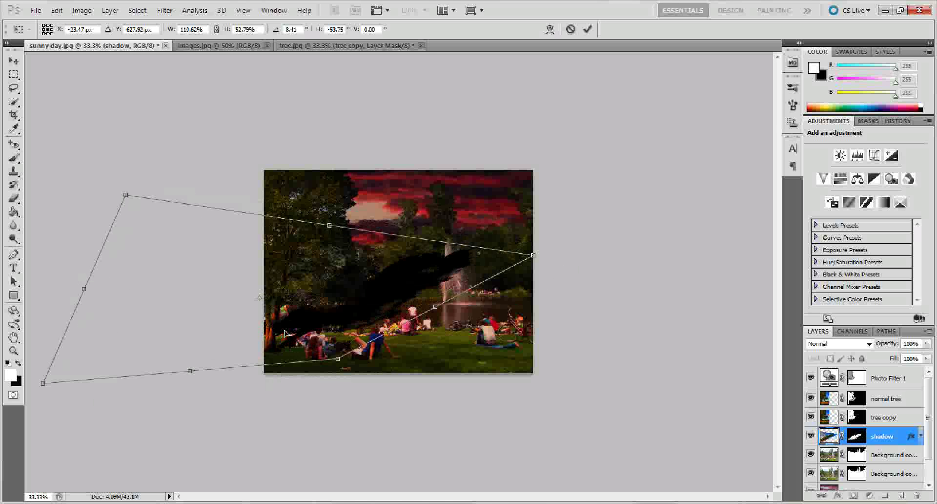
pyautogui.moveTo(283, 333); pyautogui.dragTo(296, 331)
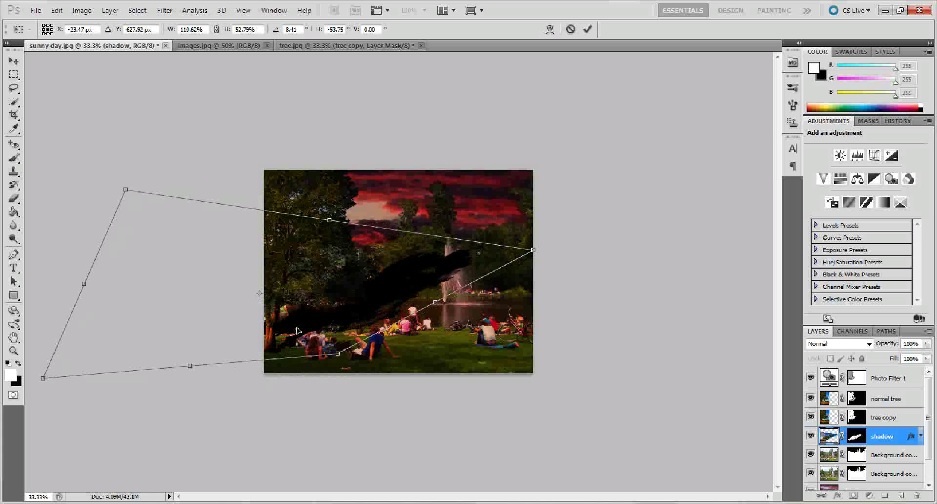
# Step: Flatten the distorted shadow onto the grass by reshaping its upper, lower and side edges, and apply the transformation
pyautogui.moveTo(436, 304); pyautogui.dragTo(446, 314)
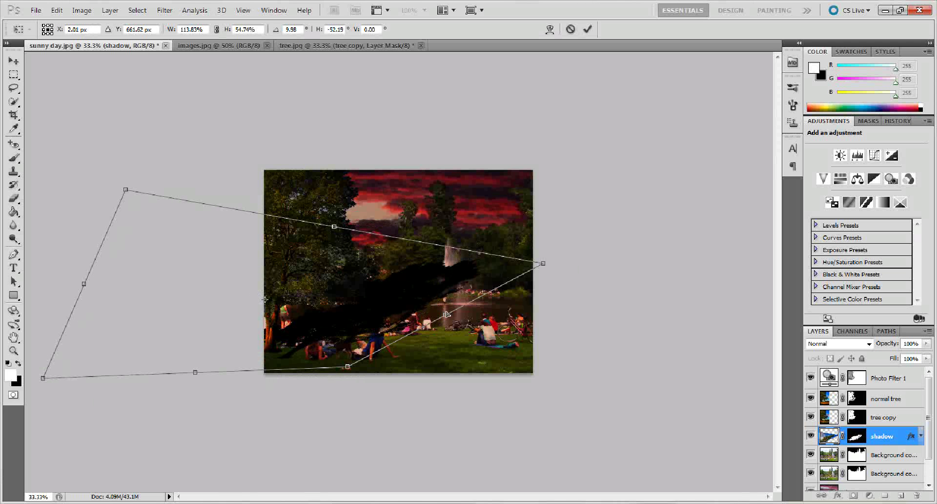
pyautogui.moveTo(338, 230); pyautogui.dragTo(375, 271)
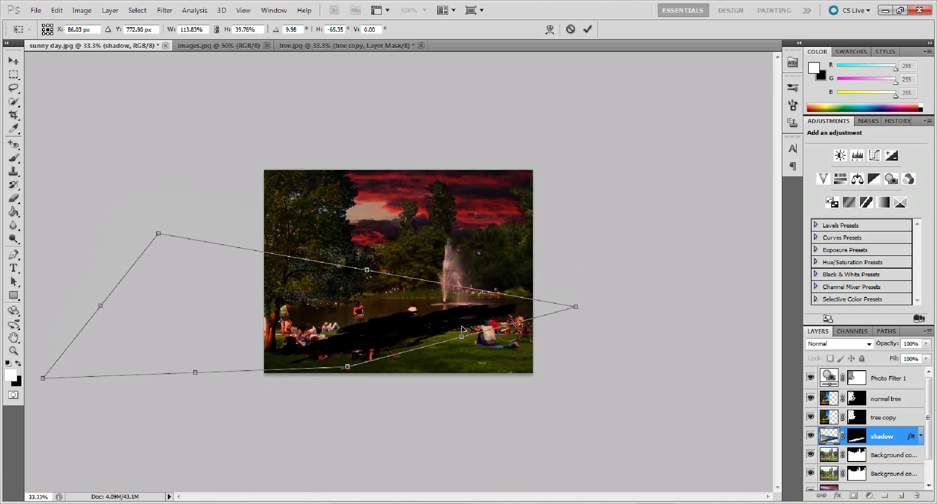
pyautogui.moveTo(399, 332); pyautogui.dragTo(381, 323)
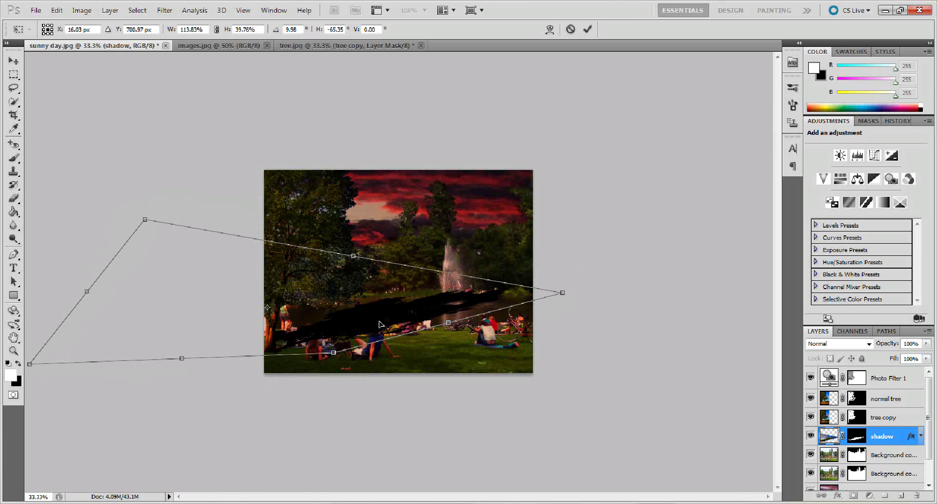
pyautogui.moveTo(353, 257); pyautogui.dragTo(367, 283)
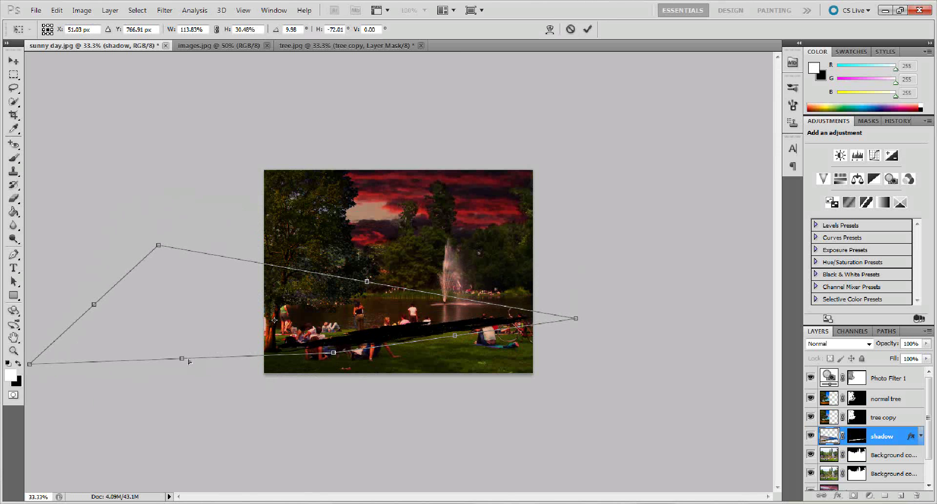
pyautogui.moveTo(183, 360); pyautogui.dragTo(193, 383)
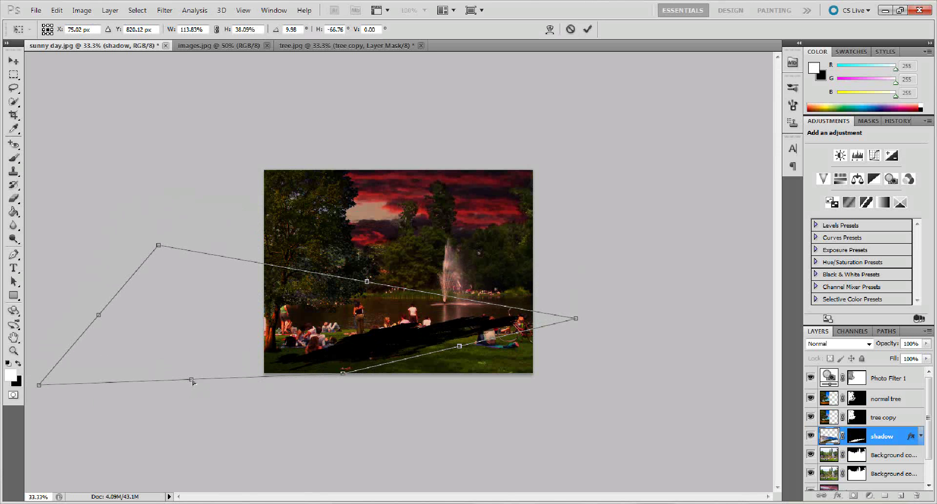
pyautogui.moveTo(161, 249); pyautogui.dragTo(161, 276)
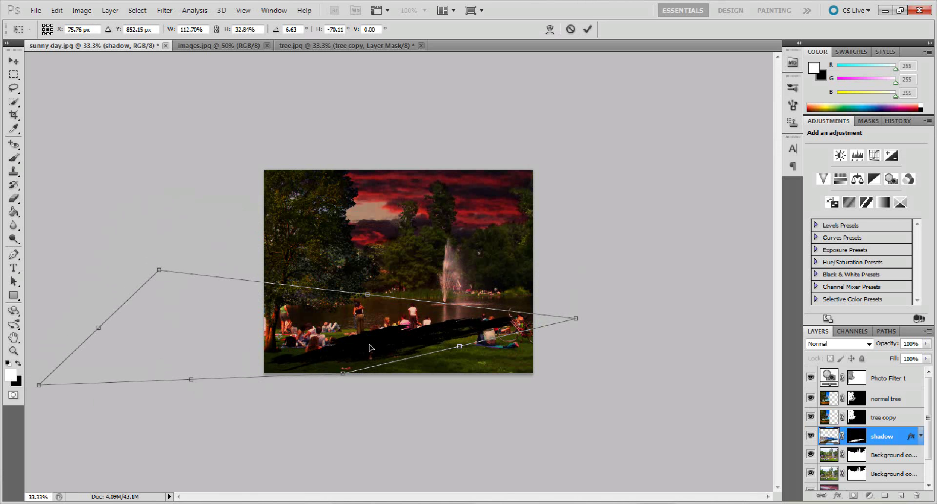
pyautogui.press('Return')
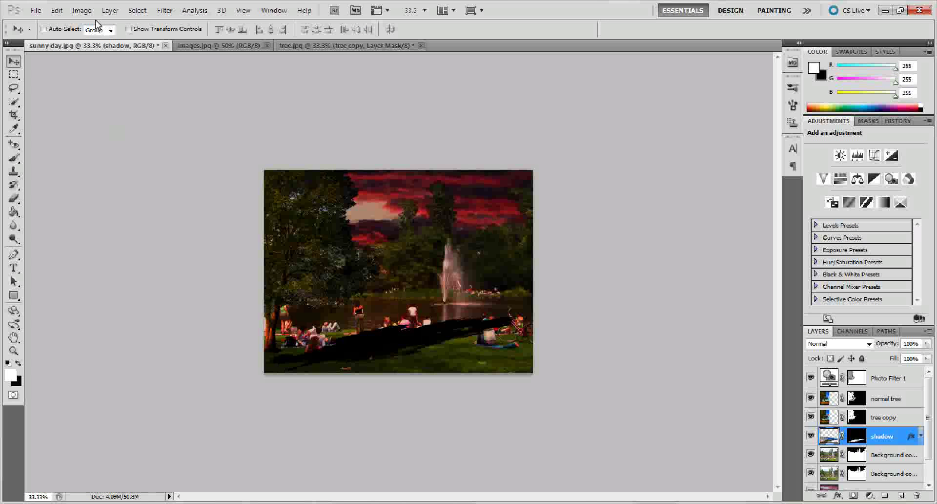
# Step: Rotate the shadow about 10.6° clockwise, move it up to meet the base of the tree trunk and apply the transformation
pyautogui.click(57, 10)
pyautogui.moveTo(86, 239)
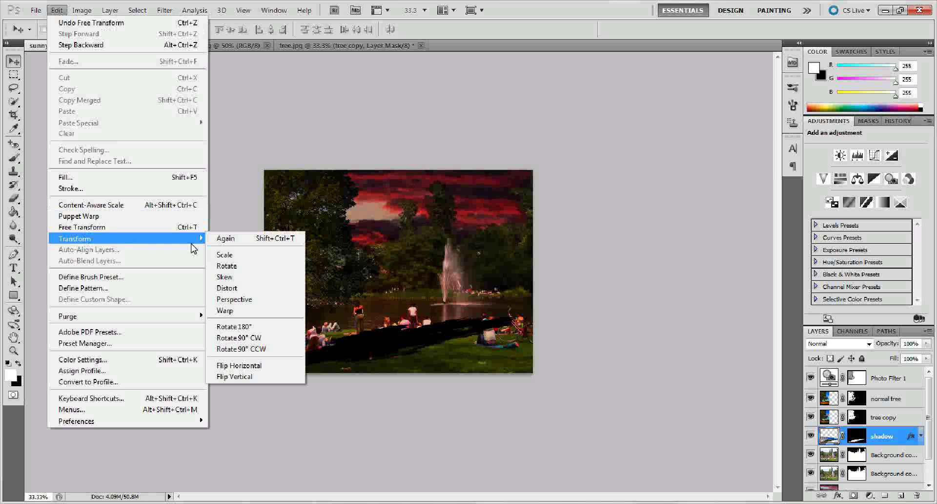
pyautogui.click(228, 277)
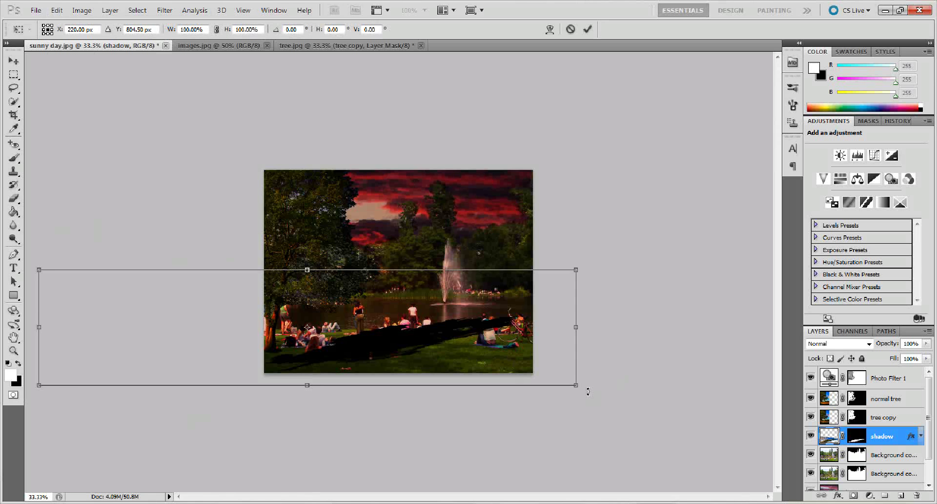
pyautogui.moveTo(588, 391); pyautogui.dragTo(548, 433)
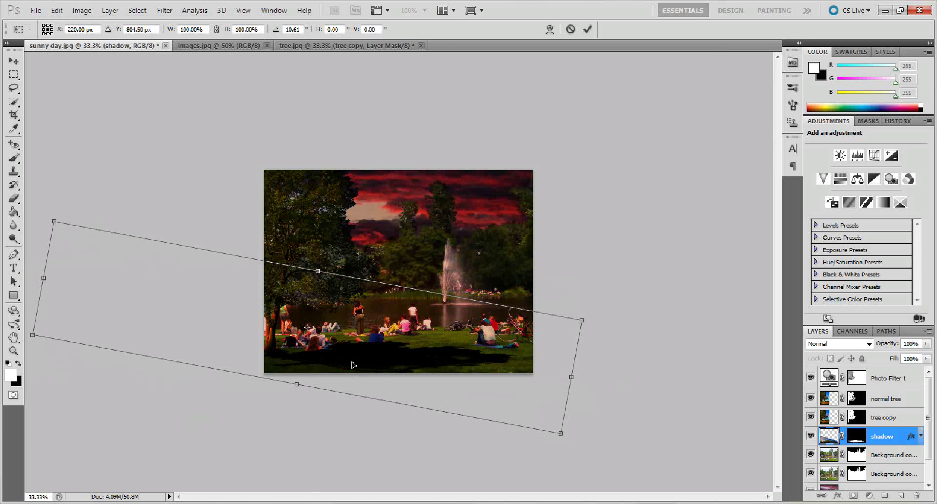
pyautogui.moveTo(354, 365); pyautogui.dragTo(348, 352)
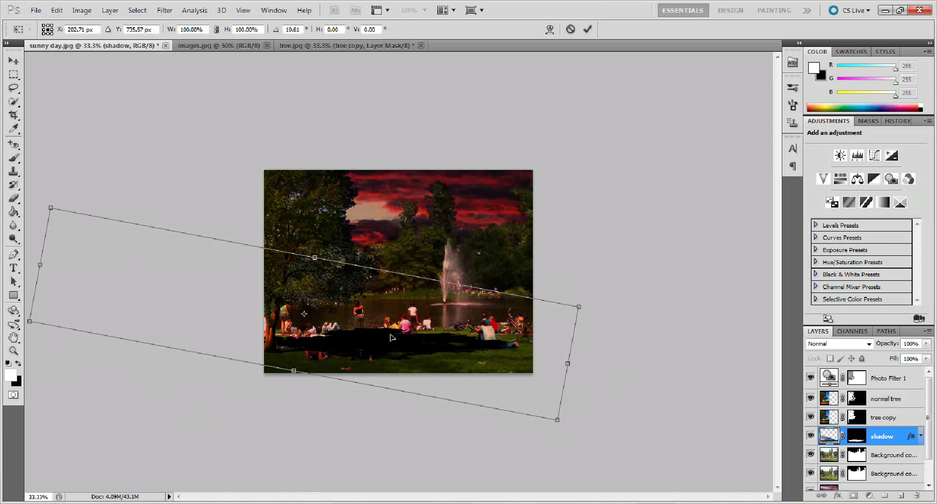
pyautogui.press('Return')
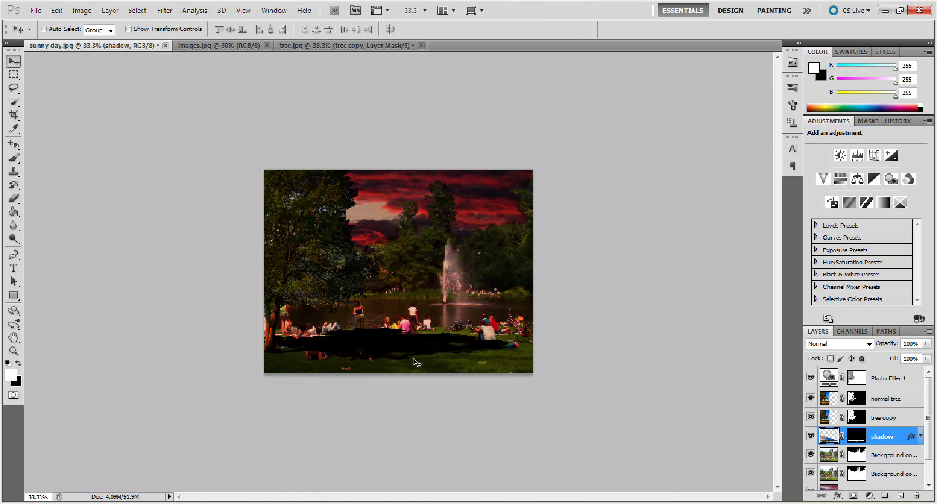
pyautogui.hotkey('ctrl', '+')
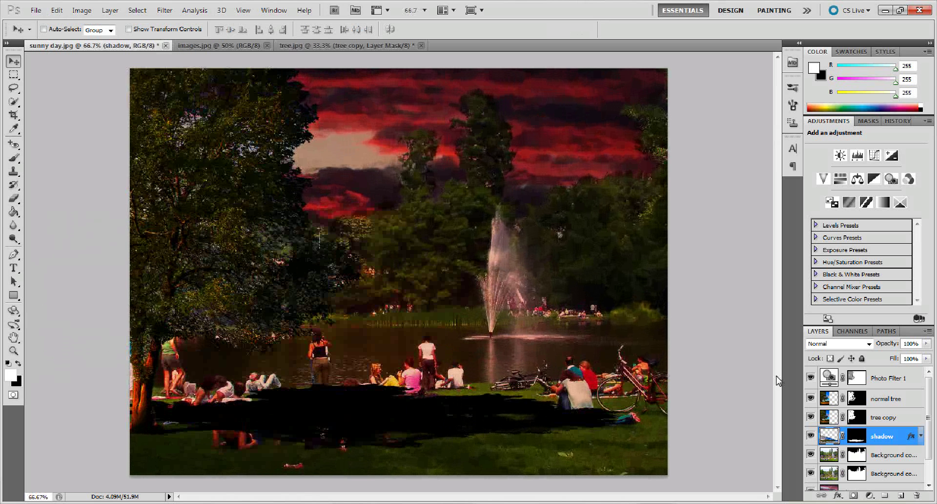
# Step: Set the shadow layer's blend mode to Multiply and lower its opacity to 29%
pyautogui.click(869, 343)
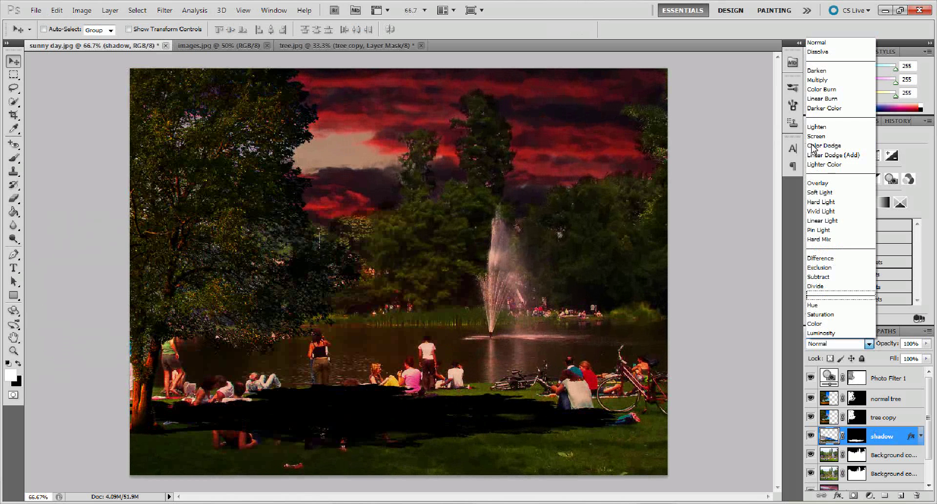
pyautogui.click(833, 80)
pyautogui.moveTo(926, 343); pyautogui.dragTo(901, 359)
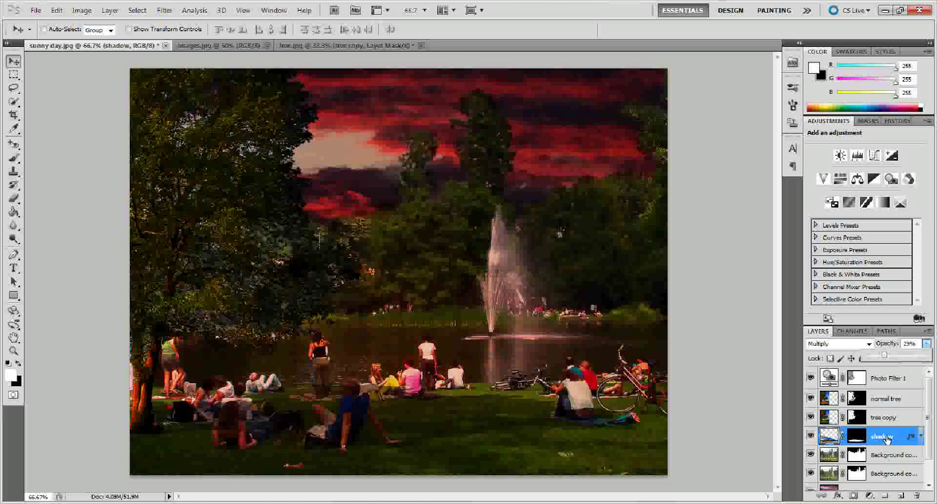
# Step: Erase the shadow from the people sitting on the grass, working on the shadow layer's mask with the Eraser at 50% opacity
pyautogui.click(856, 435)
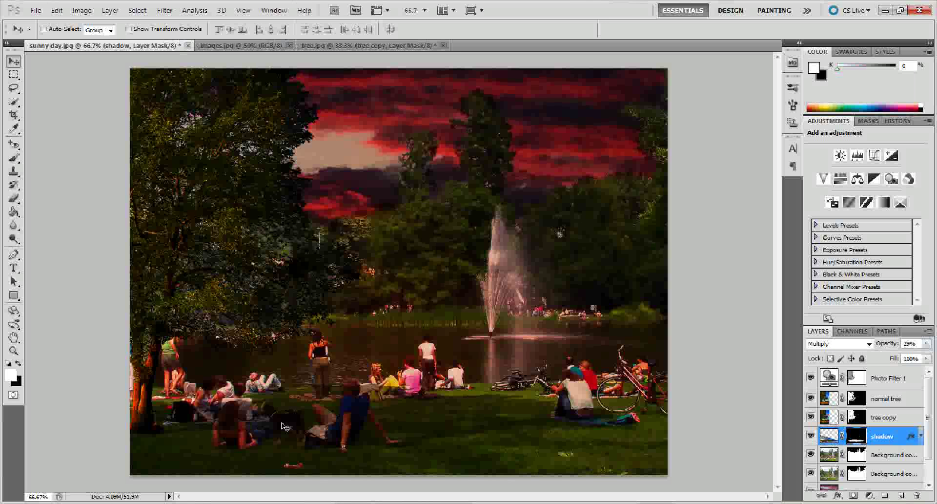
pyautogui.press('e')
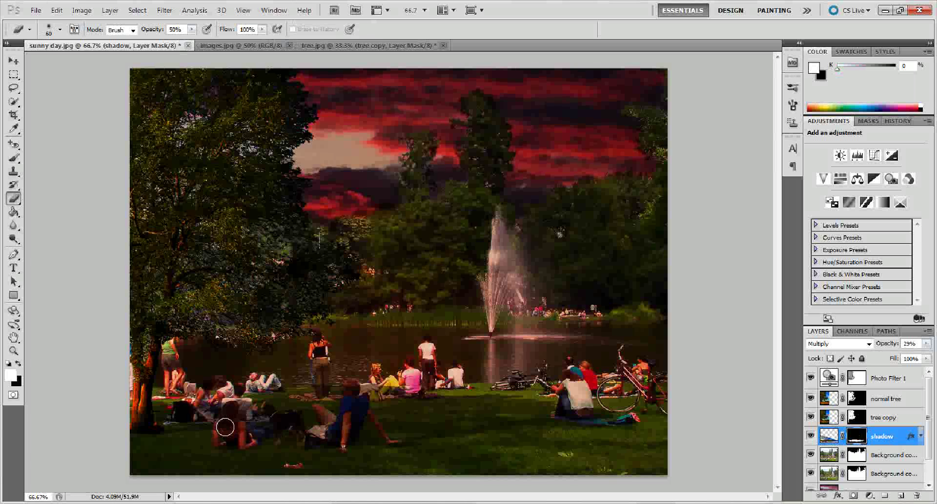
pyautogui.moveTo(233, 428); pyautogui.dragTo(233, 430)
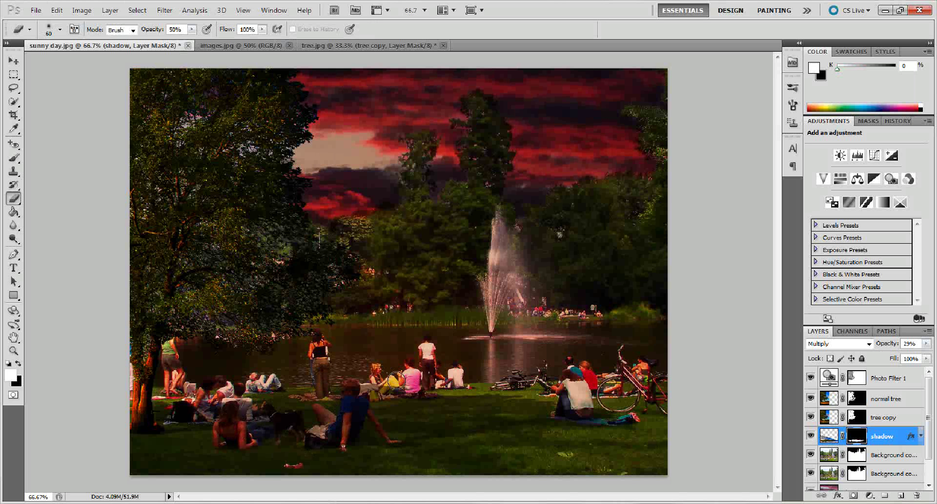
pyautogui.moveTo(396, 380)
pyautogui.mouseDown()
pyautogui.moveTo(380, 383)
pyautogui.moveTo(397, 383)
pyautogui.mouseUp()
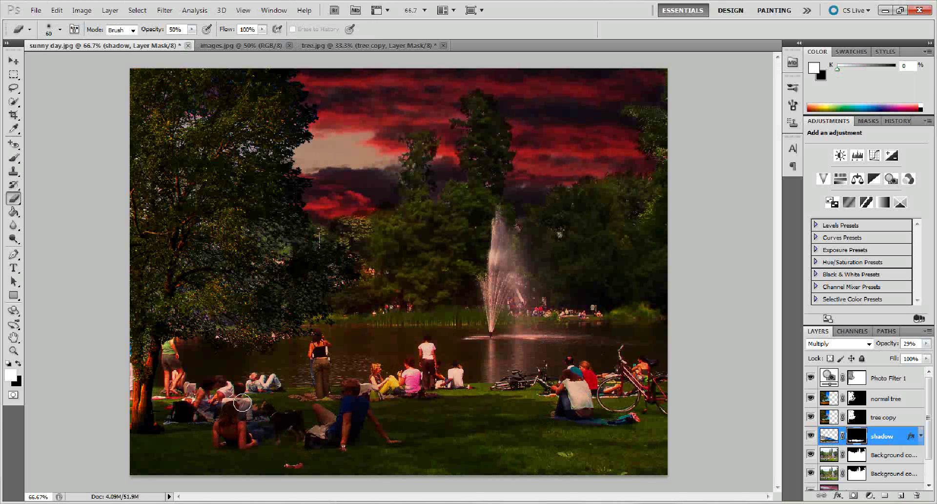
pyautogui.moveTo(240, 404)
pyautogui.mouseDown()
pyautogui.moveTo(244, 398)
pyautogui.moveTo(230, 400)
pyautogui.mouseUp()
# Step: Raise the Eraser's opacity to 100% and clean up the tree copy layer's mask within the foliage
pyautogui.click(857, 419)
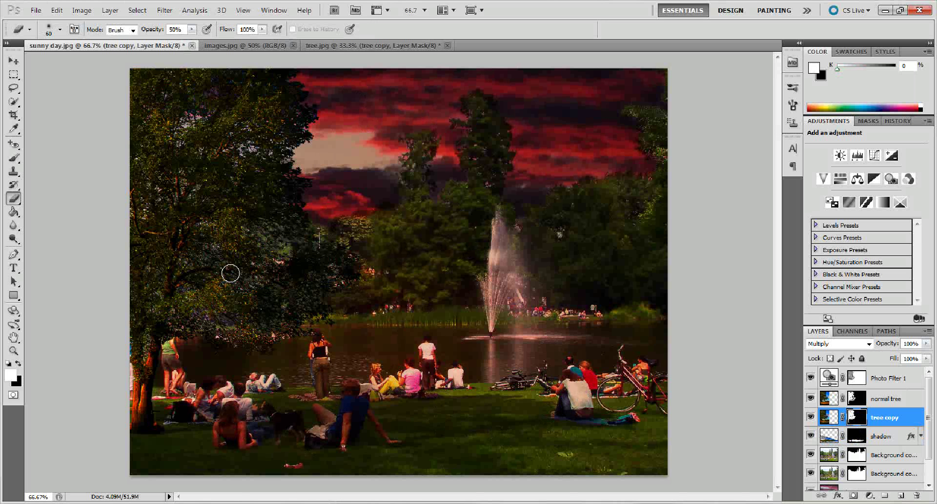
pyautogui.click(192, 30)
pyautogui.moveTo(192, 41)
pyautogui.mouseDown()
pyautogui.moveTo(273, 60)
pyautogui.moveTo(203, 253)
pyautogui.moveTo(220, 256)
pyautogui.mouseUp()
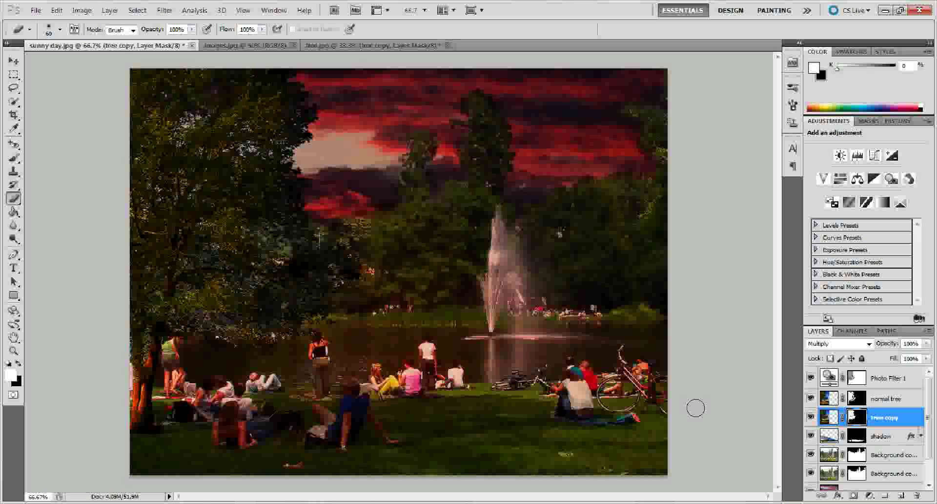
# Step: Compare the composite with the original sunny day.jpg snapshot in the history, and return to the latest Eraser state
pyautogui.click(886, 399)
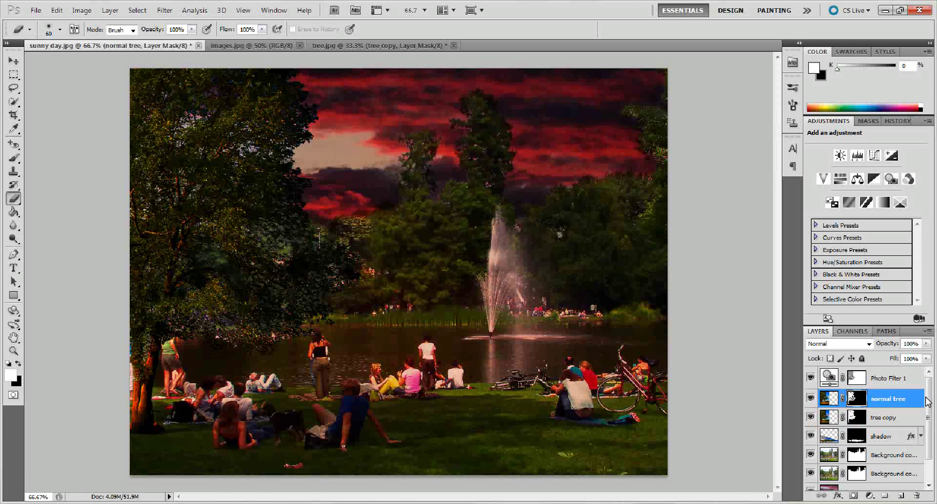
pyautogui.click(897, 120)
pyautogui.moveTo(932, 218); pyautogui.dragTo(933, 170)
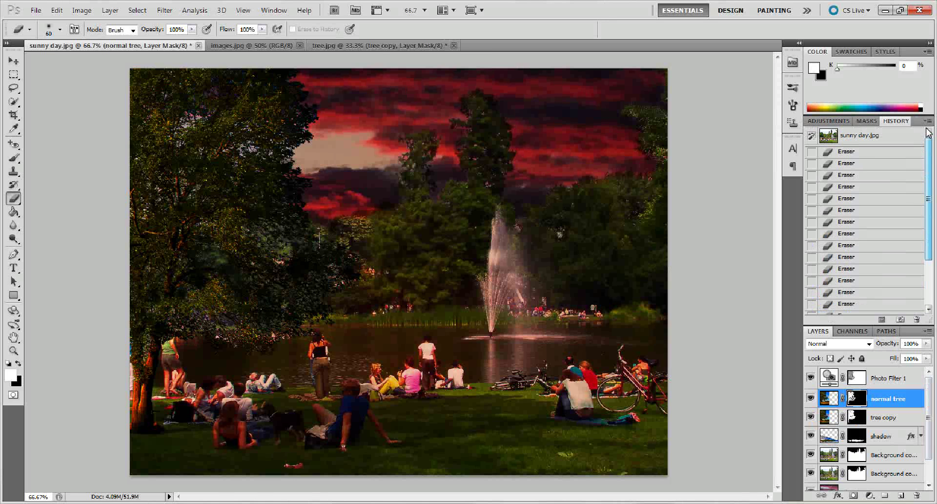
pyautogui.click(884, 139)
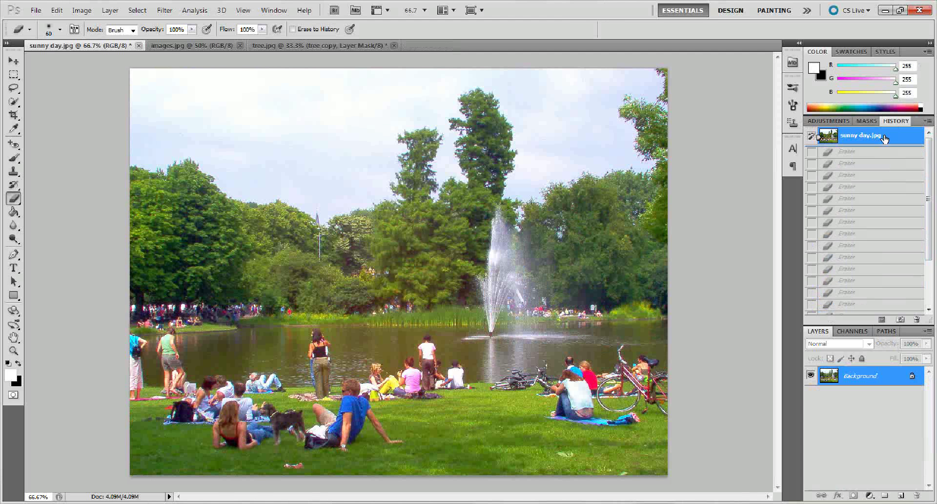
pyautogui.moveTo(932, 159); pyautogui.dragTo(932, 202)
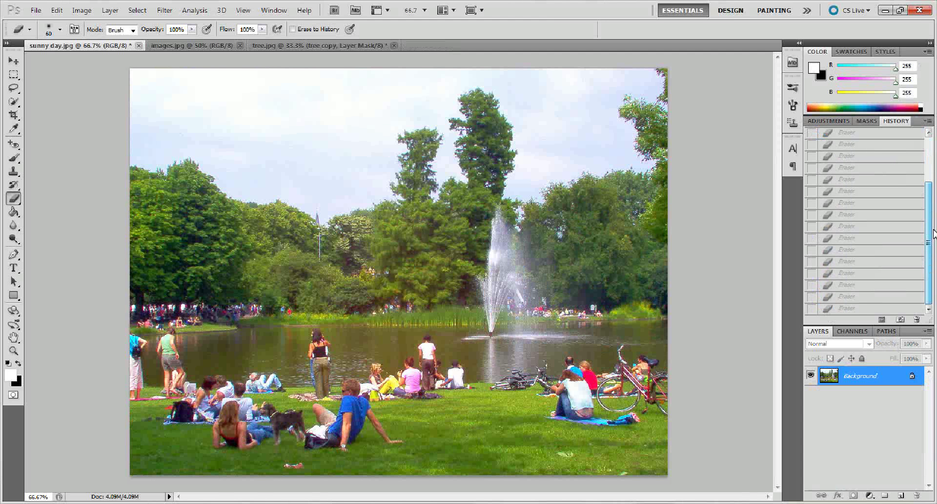
pyautogui.click(856, 309)
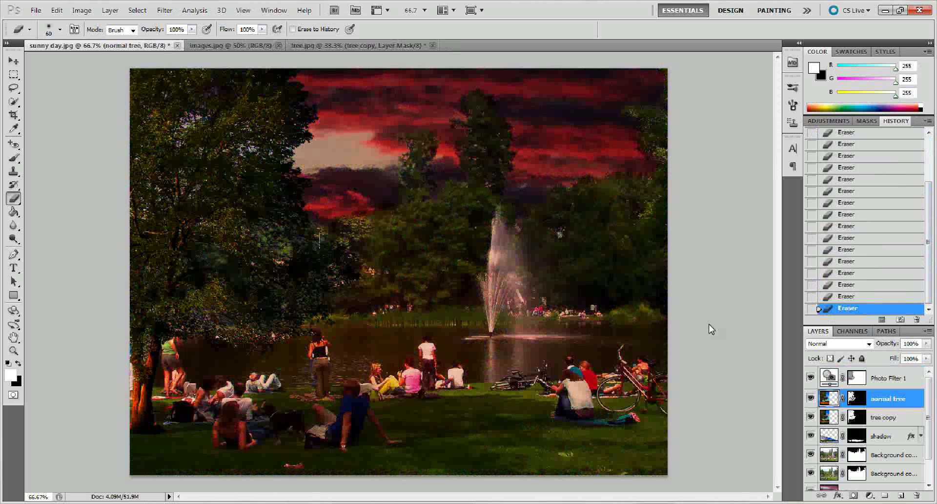